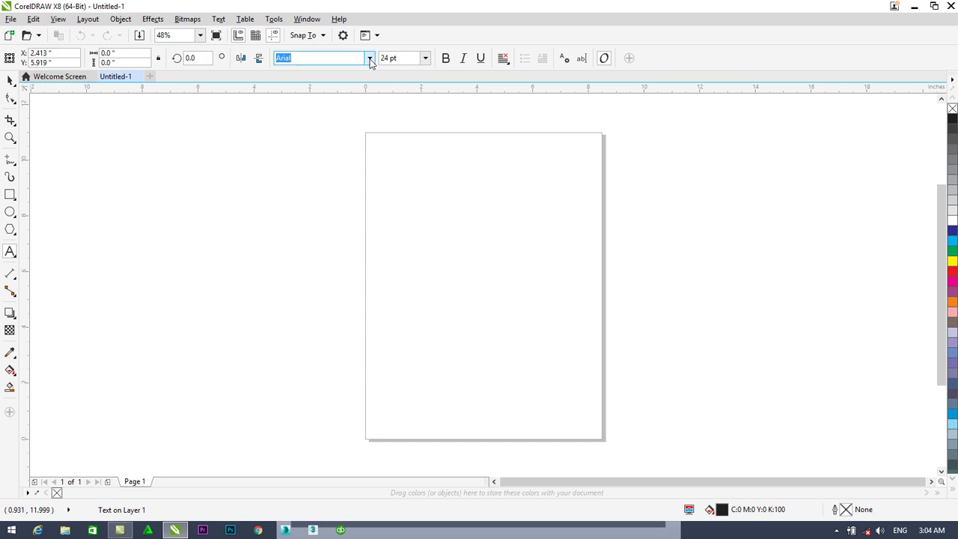
Add the letter H to the page as artistic text in Arial Bold
{"action": "left_click", "coordinate": [370, 61]}
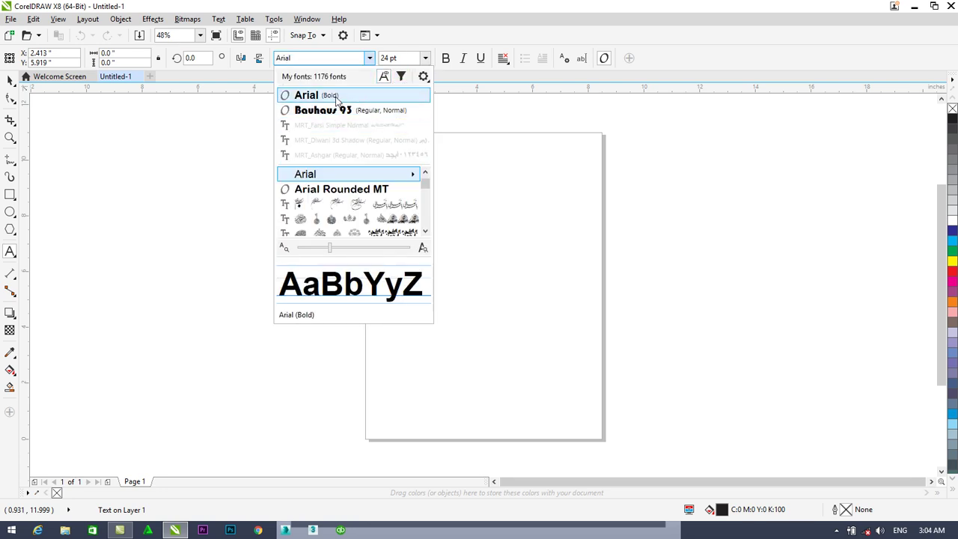
{"action": "left_click", "coordinate": [336, 99]}
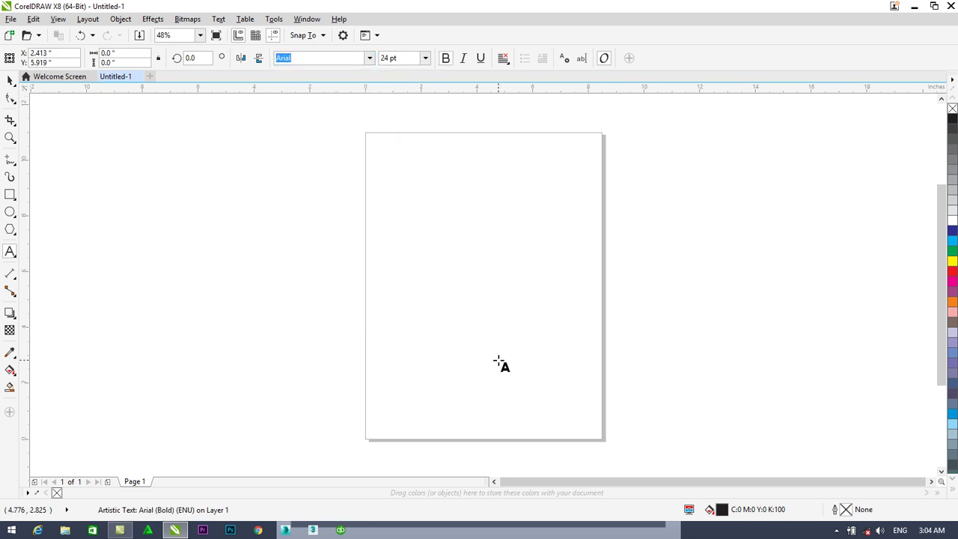
{"action": "type", "text": "a"}
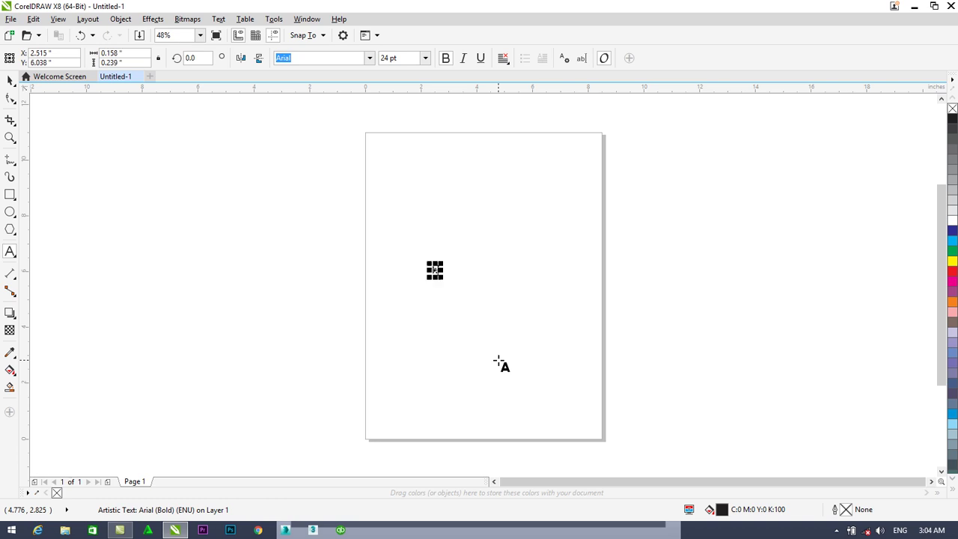
{"action": "key", "text": "BackSpace"}
{"action": "type", "text": "a"}
Enlarge the letter H to about 4.4 by 5.5 inches and position it near the middle of the page
{"action": "left_click", "coordinate": [10, 81]}
{"action": "left_click_drag", "start_coordinate": [442, 264], "coordinate": [557, 155]}
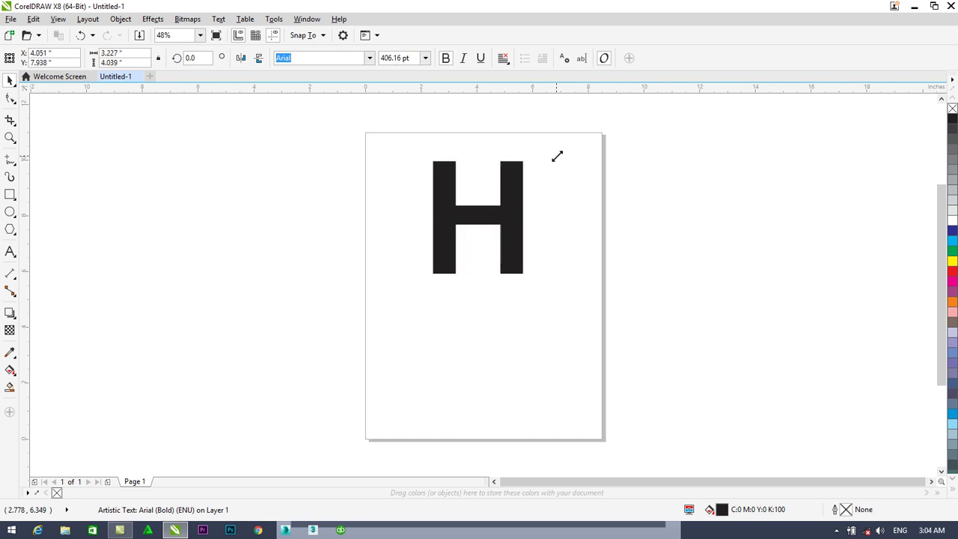
{"action": "left_click_drag", "start_coordinate": [509, 212], "coordinate": [511, 267]}
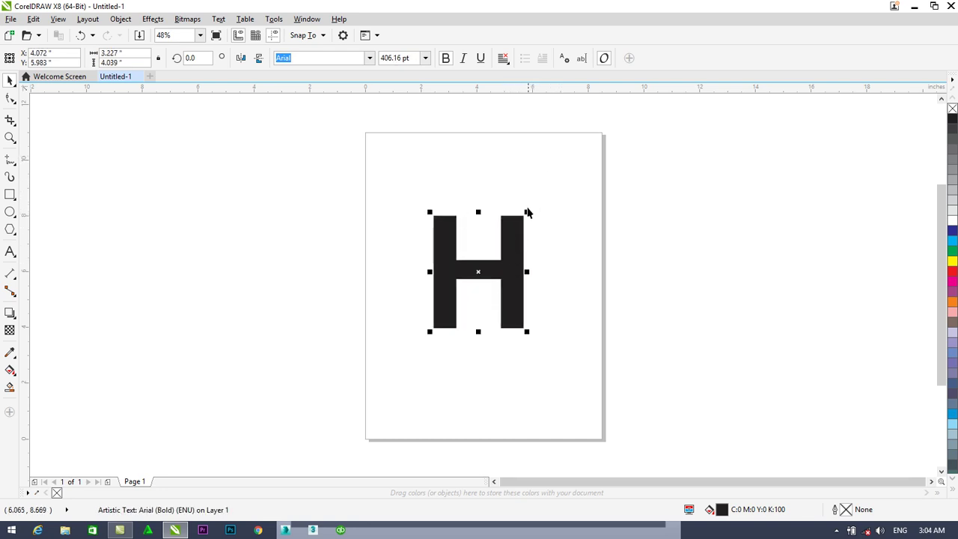
{"action": "left_click_drag", "start_coordinate": [528, 209], "coordinate": [566, 164]}
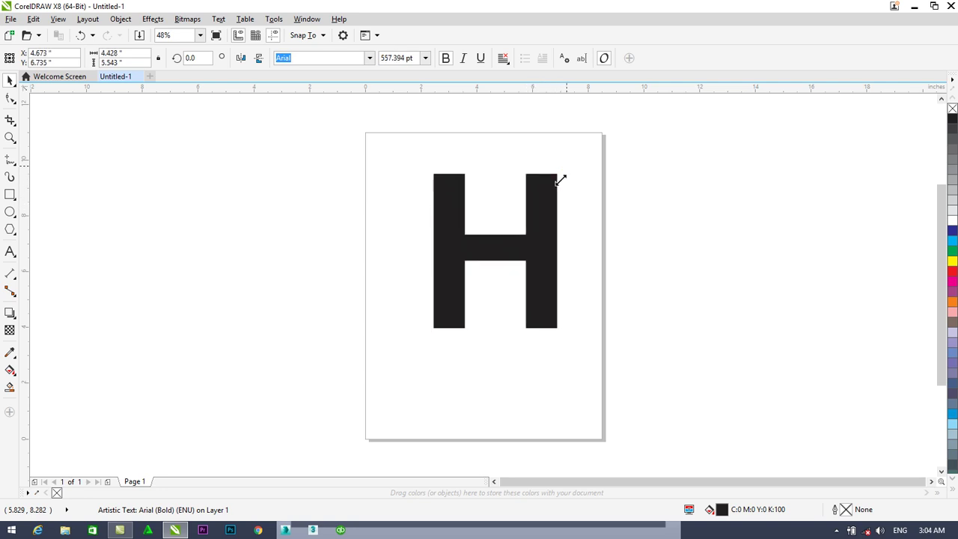
{"action": "left_click_drag", "start_coordinate": [539, 220], "coordinate": [527, 248]}
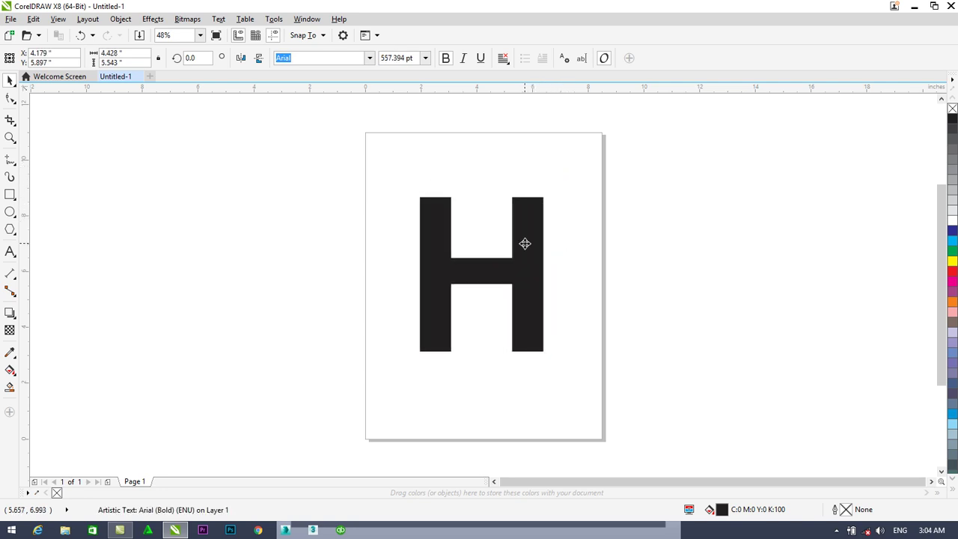
{"action": "left_click", "coordinate": [404, 351]}
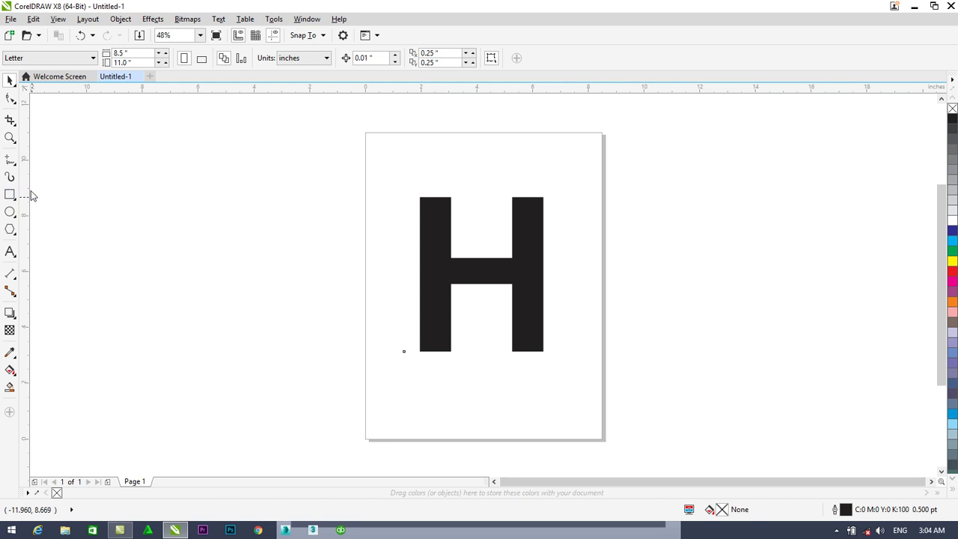
Draw a roughly square rectangle about 1.3 inches wide in the empty area beside the page
{"action": "left_click", "coordinate": [10, 196]}
{"action": "left_click_drag", "start_coordinate": [107, 218], "coordinate": [143, 254]}
{"action": "left_click", "coordinate": [10, 80]}
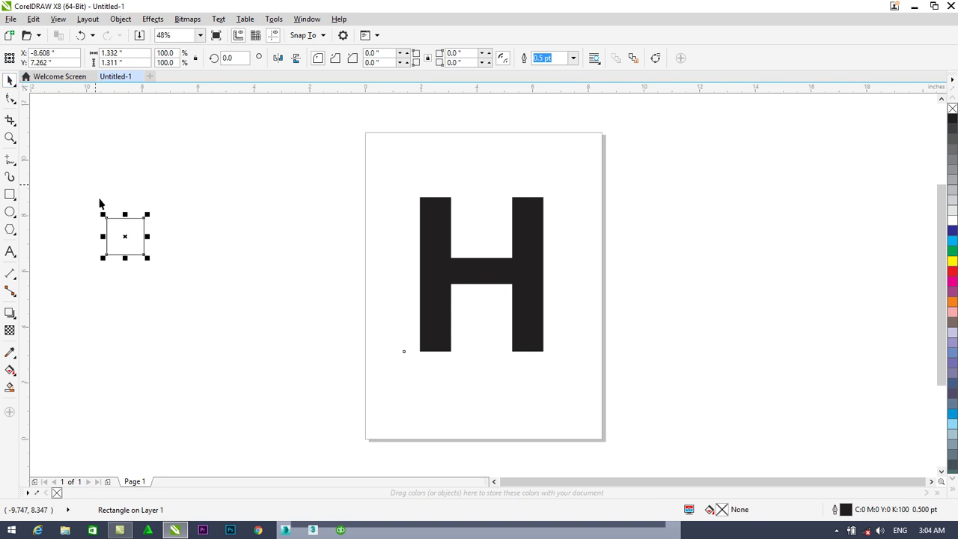
{"action": "left_click", "coordinate": [124, 237]}
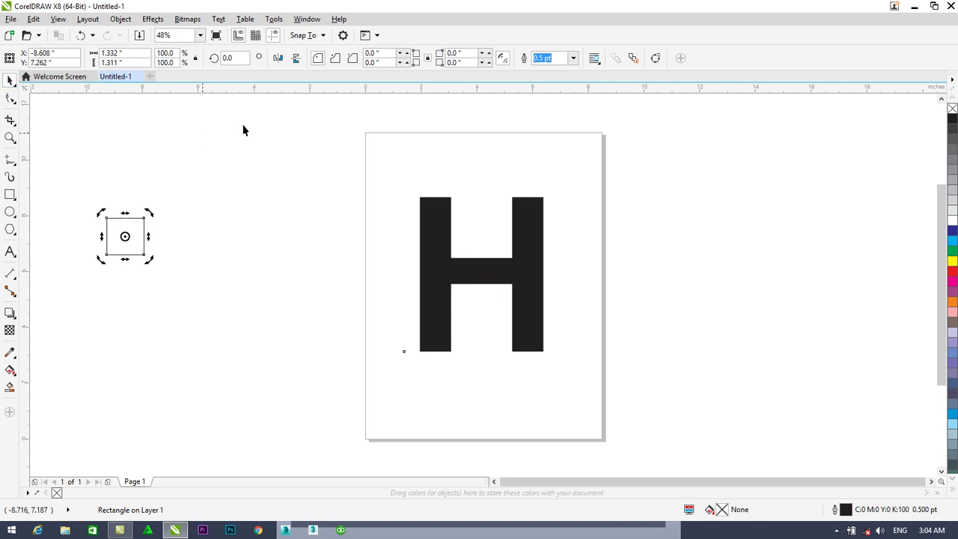
Rotate the square by 45 degrees and convert it to curves for node editing
{"action": "left_click", "coordinate": [222, 61]}
{"action": "type", "text": "45"}
{"action": "key", "text": "Return"}
{"action": "left_click", "coordinate": [9, 100]}
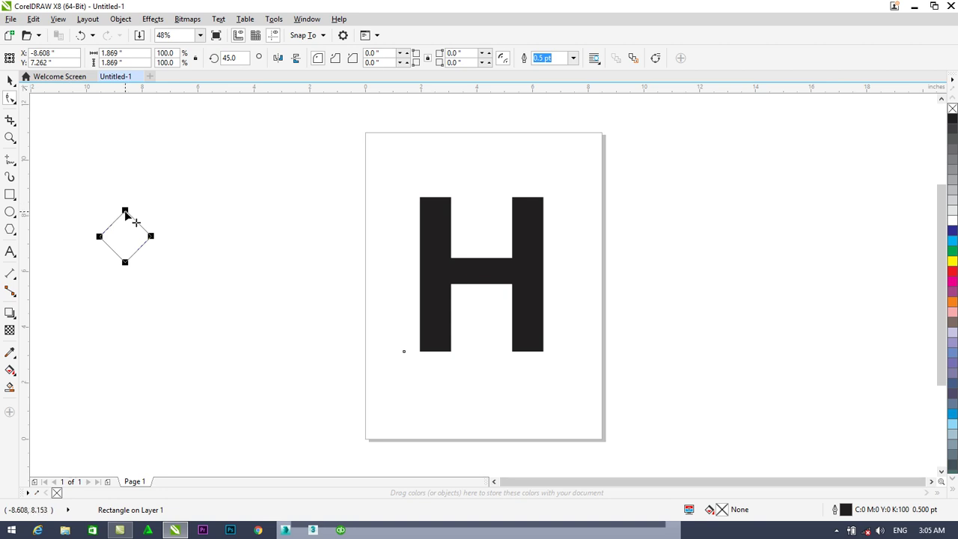
{"action": "right_click", "coordinate": [126, 214]}
{"action": "left_click", "coordinate": [163, 248]}
{"action": "left_click_drag", "start_coordinate": [77, 210], "coordinate": [193, 243]}
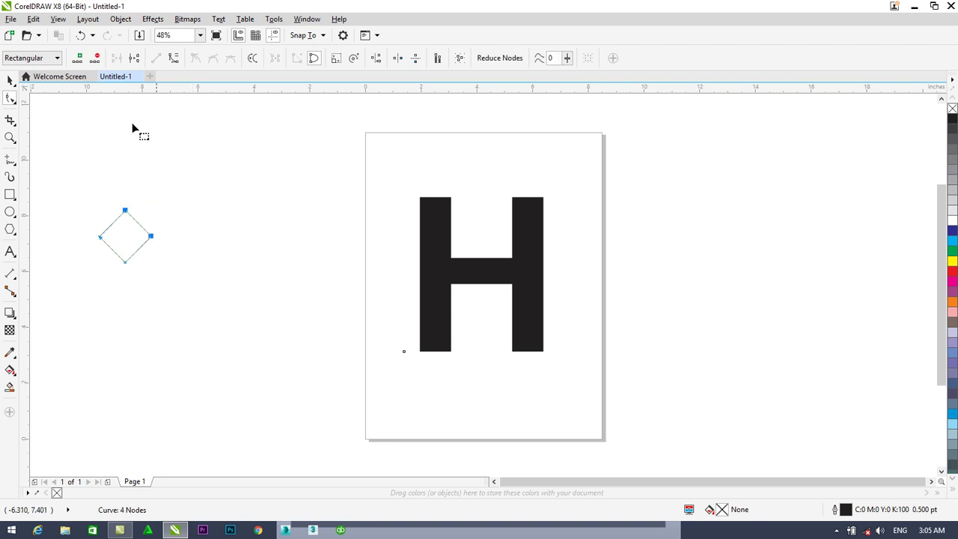
{"action": "left_click", "coordinate": [93, 57]}
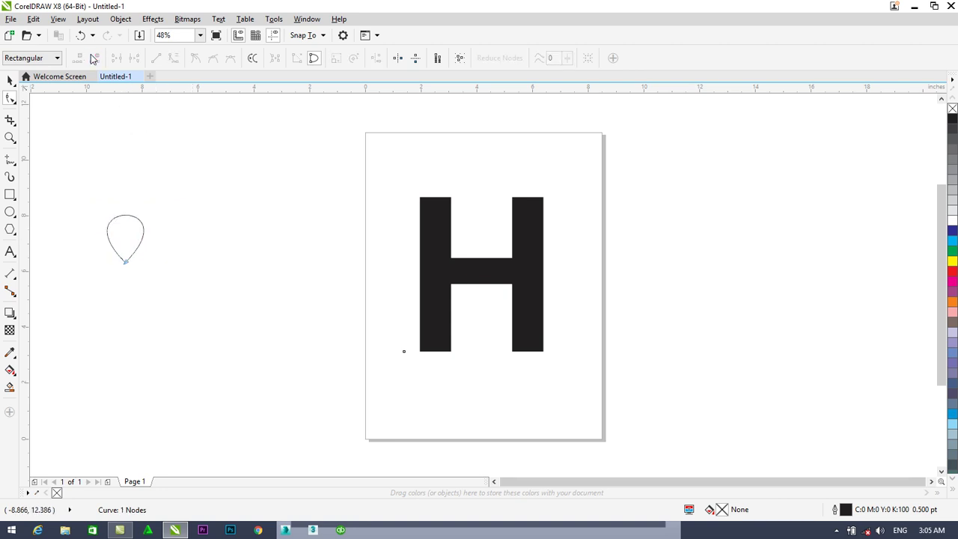
{"action": "key", "text": "ctrl+z"}
Delete the diamond's top node to form a downward-pointing triangle and fill it with yellow
{"action": "left_click", "coordinate": [125, 212]}
{"action": "left_click", "coordinate": [94, 58]}
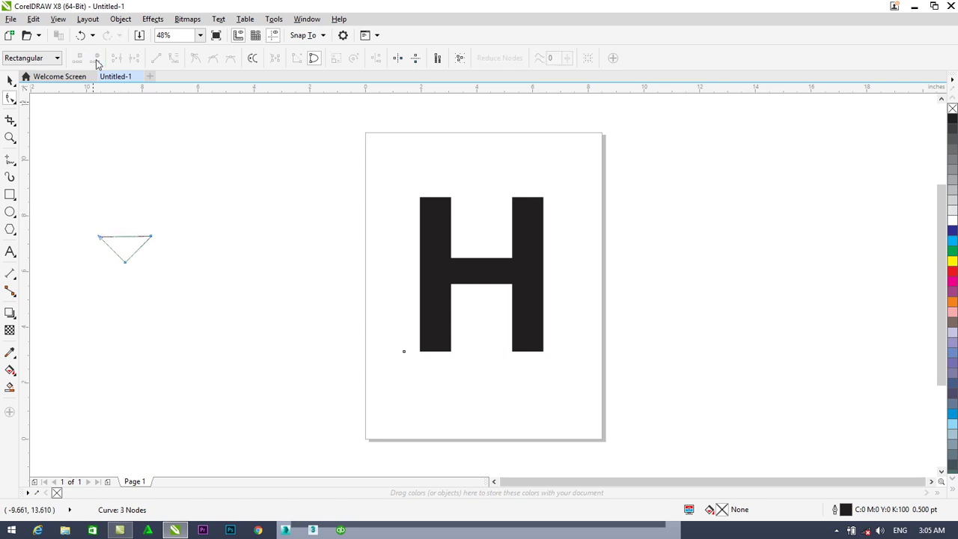
{"action": "left_click", "coordinate": [10, 80]}
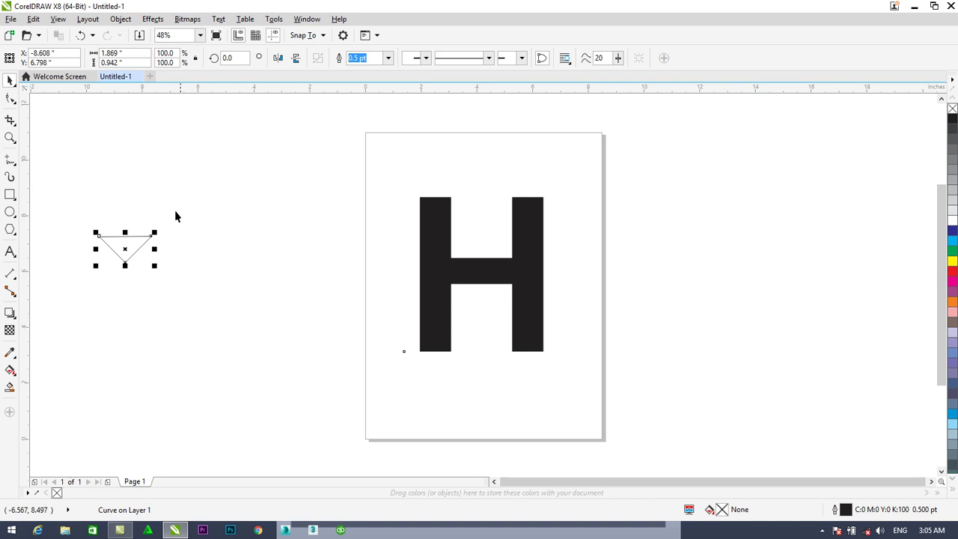
{"action": "left_click", "coordinate": [124, 247]}
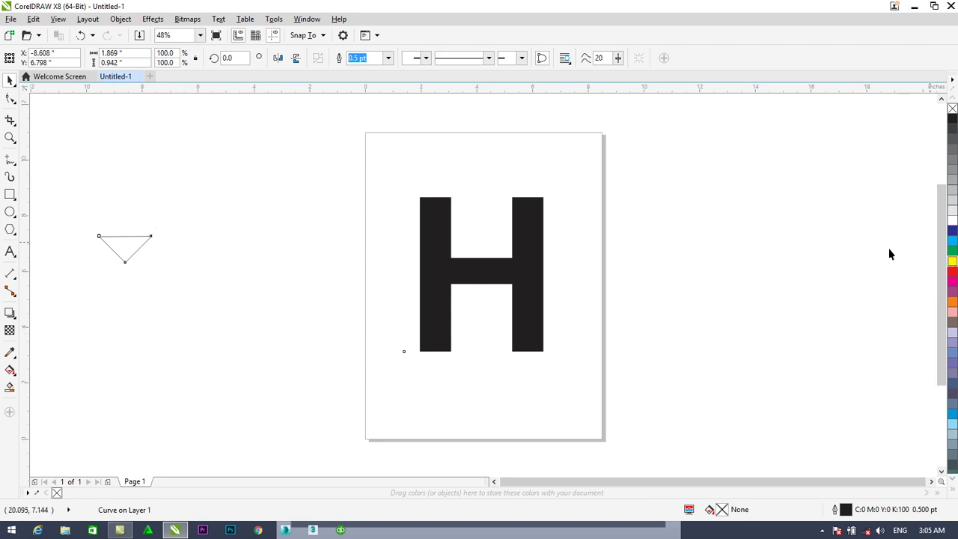
{"action": "left_click", "coordinate": [950, 262]}
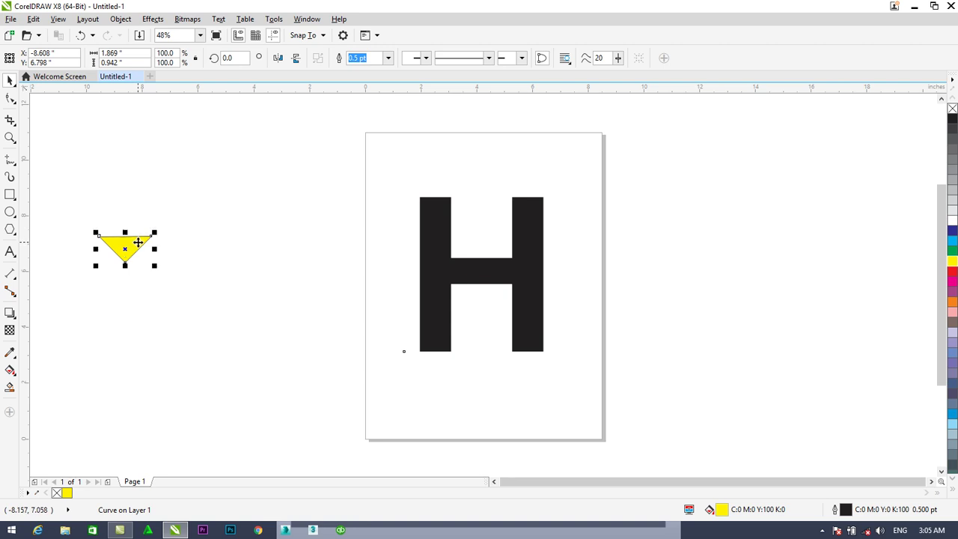
Move the yellow triangle to the top of the H's left stem and narrow it to about 1.1 inches
{"action": "left_click_drag", "start_coordinate": [137, 244], "coordinate": [408, 209]}
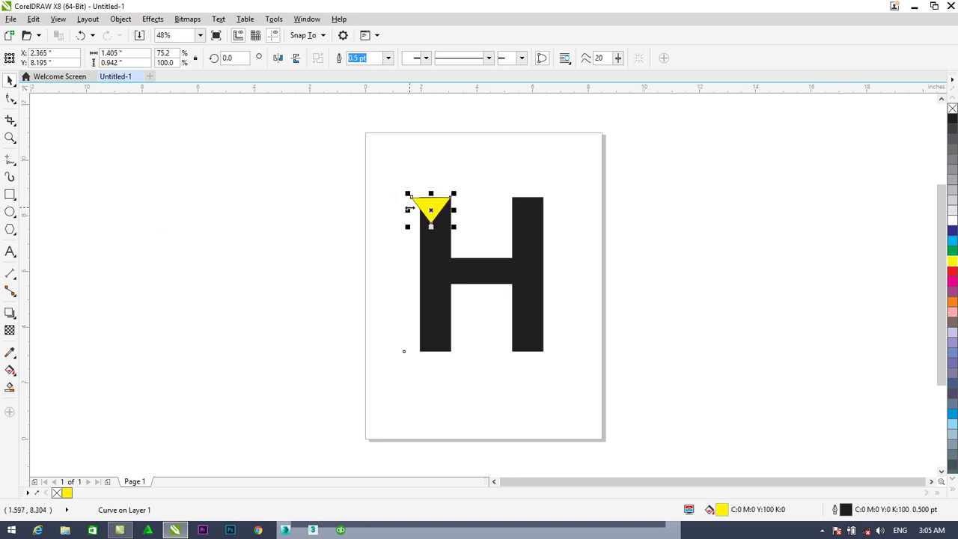
{"action": "scroll", "coordinate": [409, 209], "scroll_direction": "up", "scroll_amount": 2}
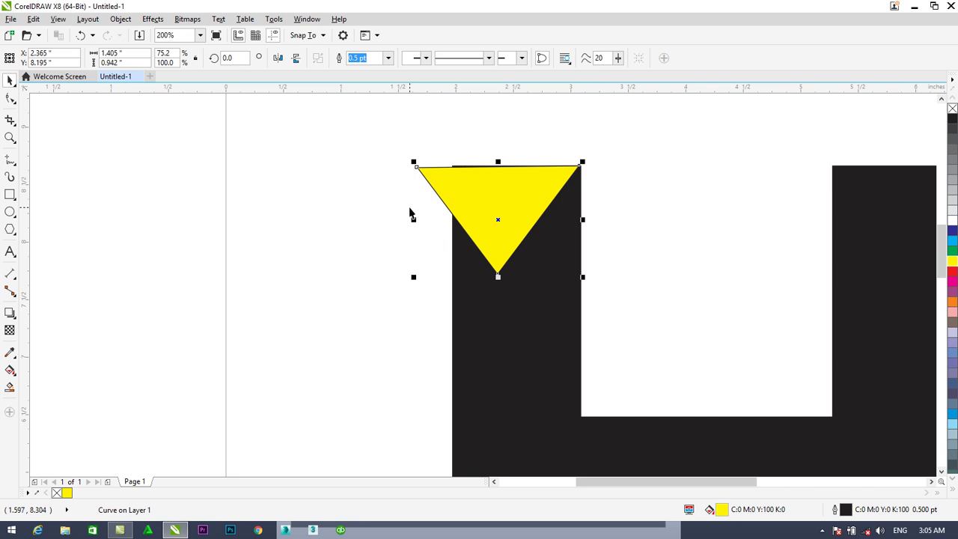
{"action": "left_click_drag", "start_coordinate": [413, 219], "coordinate": [452, 216]}
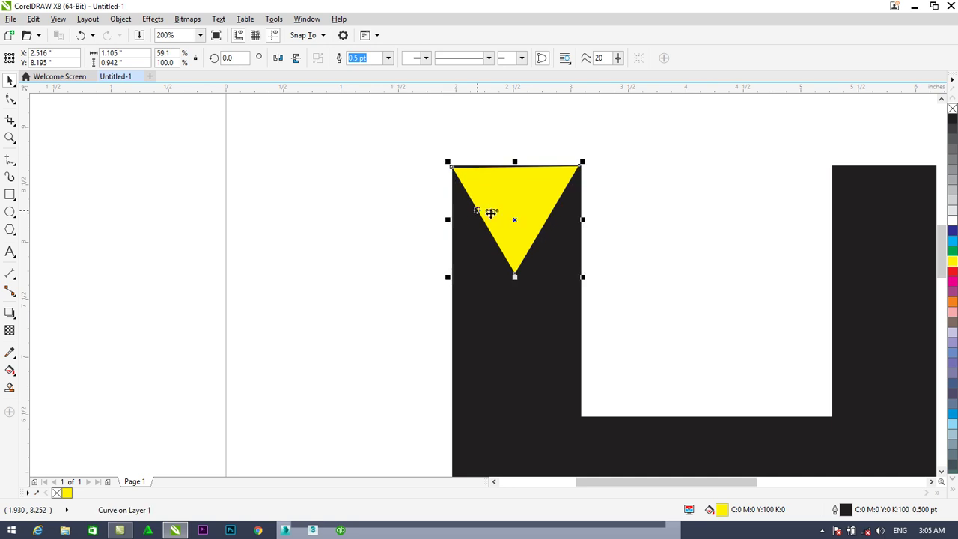
Rotate the triangle slightly to level its top edge and nudge it up over the stem's top edge
{"action": "left_click", "coordinate": [514, 218]}
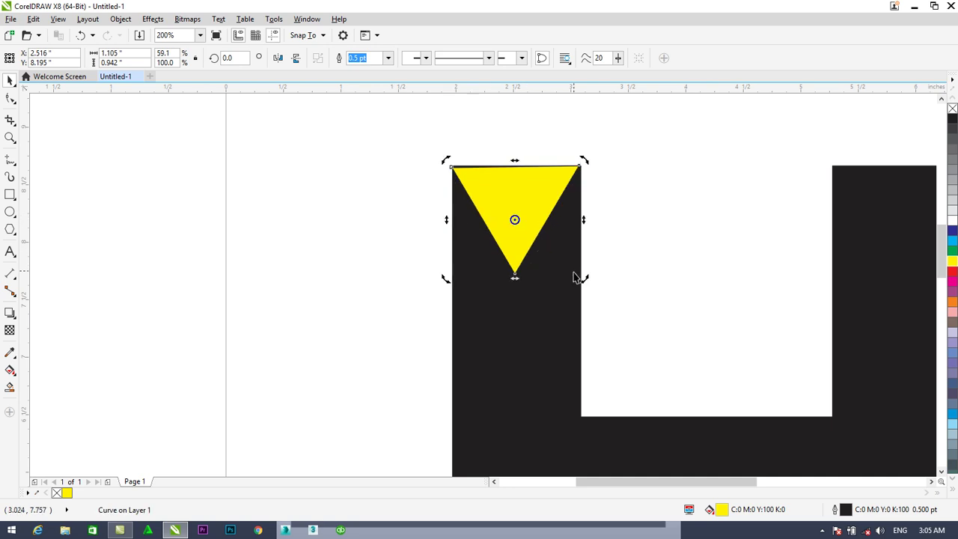
{"action": "left_click_drag", "start_coordinate": [582, 276], "coordinate": [583, 279]}
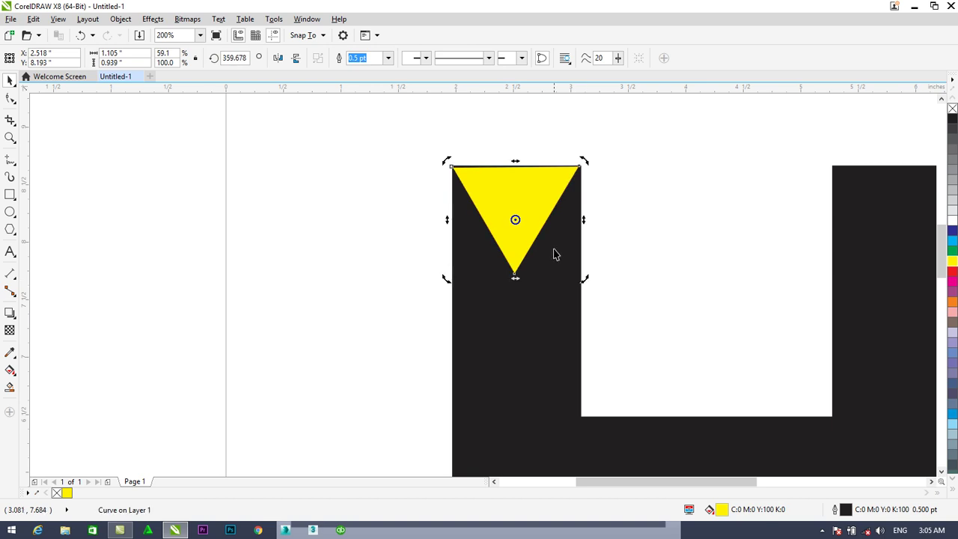
{"action": "key", "text": "Up"}
{"action": "key", "text": "Up"}
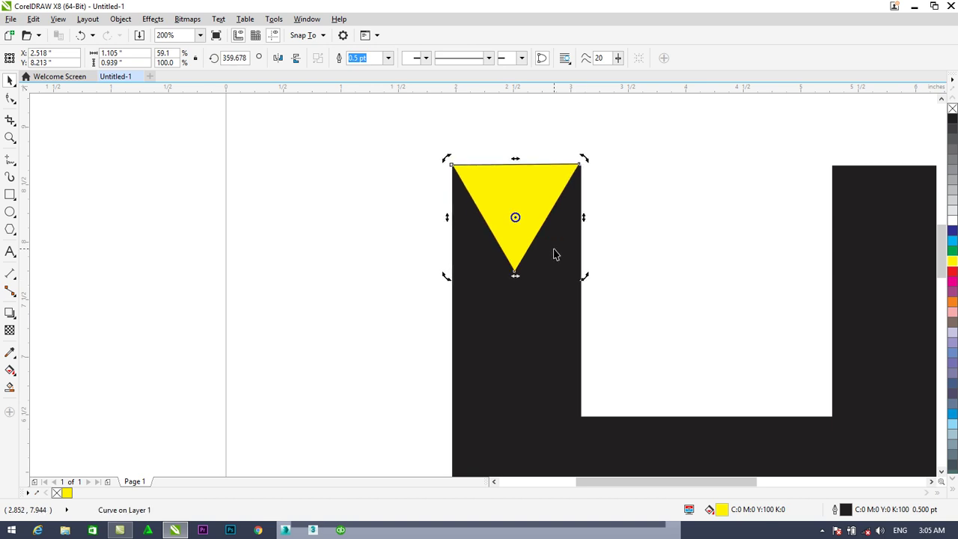
Remove the triangle's outline and widen it to about 1.13 inches so it spans the left stem
{"action": "right_click", "coordinate": [952, 110]}
{"action": "left_click", "coordinate": [644, 169]}
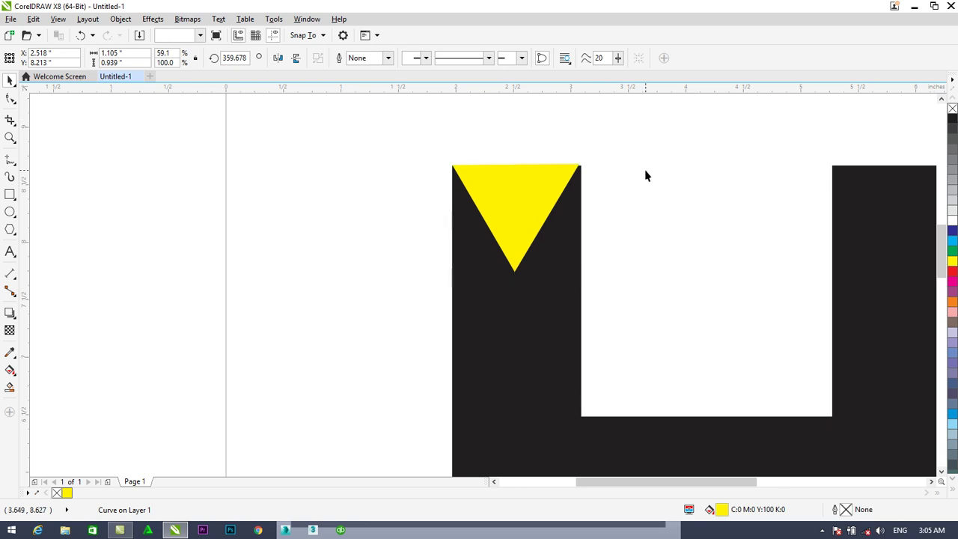
{"action": "left_click", "coordinate": [531, 192]}
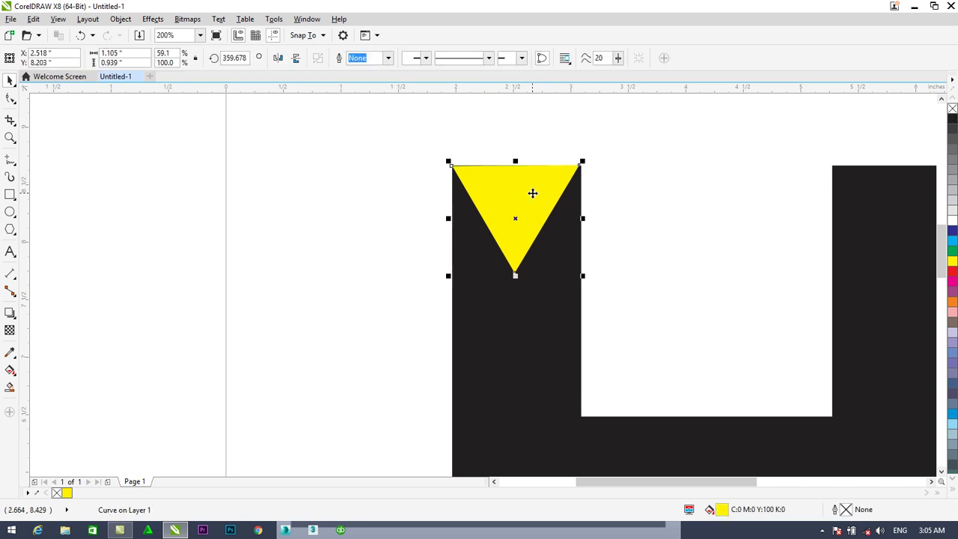
{"action": "left_click_drag", "start_coordinate": [583, 217], "coordinate": [588, 216]}
{"action": "left_click", "coordinate": [624, 217]}
{"action": "left_click", "coordinate": [521, 210]}
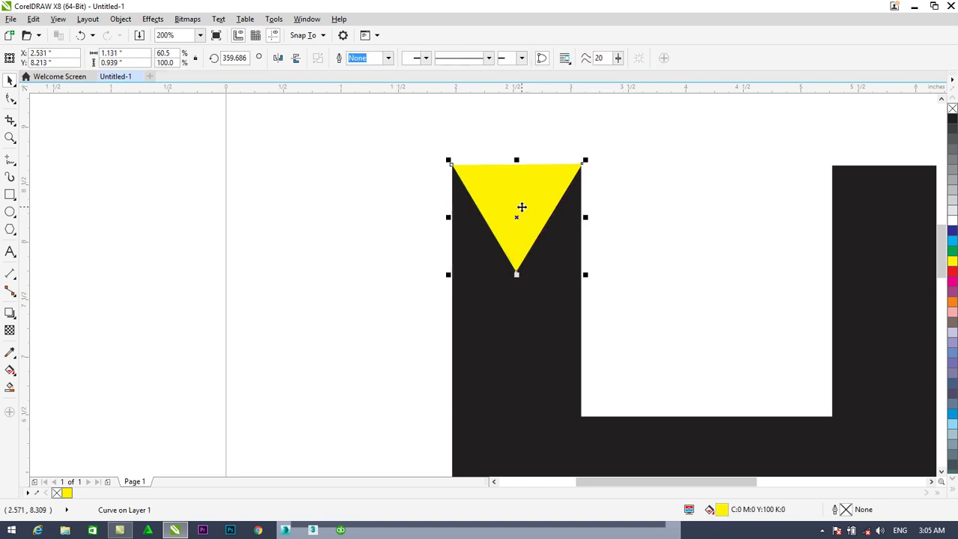
Duplicate the yellow triangle and place the copy at the top of the H's right stem
{"action": "key", "text": "ctrl+d"}
{"action": "left_click_drag", "start_coordinate": [567, 166], "coordinate": [902, 200]}
{"action": "left_click_drag", "start_coordinate": [639, 483], "coordinate": [683, 483]}
{"action": "left_click_drag", "start_coordinate": [683, 226], "coordinate": [701, 219]}
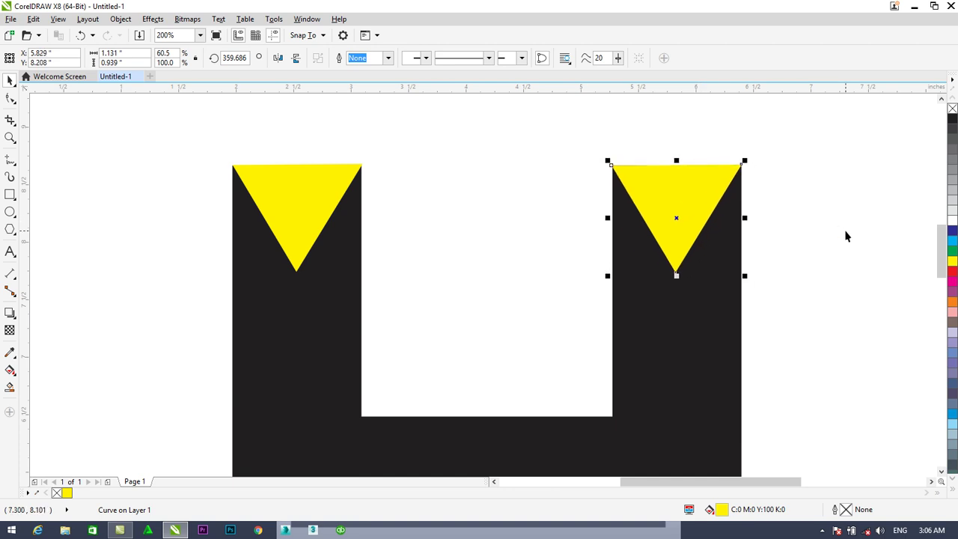
{"action": "left_click", "coordinate": [844, 236]}
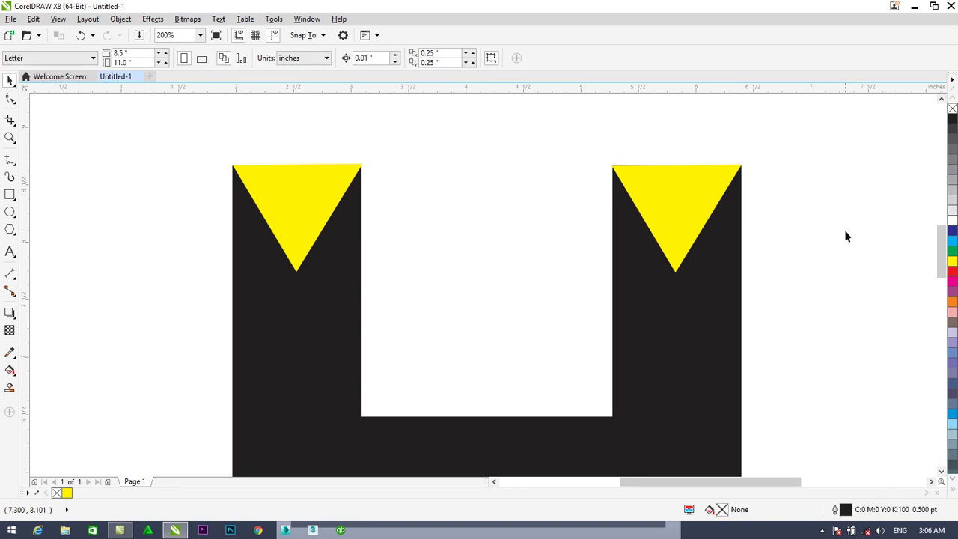
Rotate the triangle on the right stem to about 359 degrees to level its top edge
{"action": "left_click", "coordinate": [715, 213]}
{"action": "left_click", "coordinate": [680, 216]}
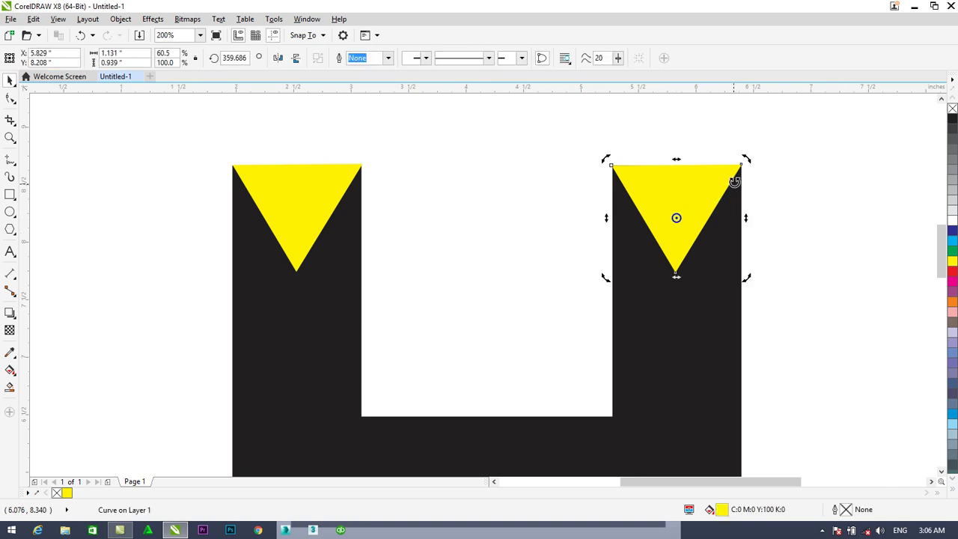
{"action": "left_click_drag", "start_coordinate": [746, 161], "coordinate": [746, 159]}
{"action": "left_click", "coordinate": [797, 190]}
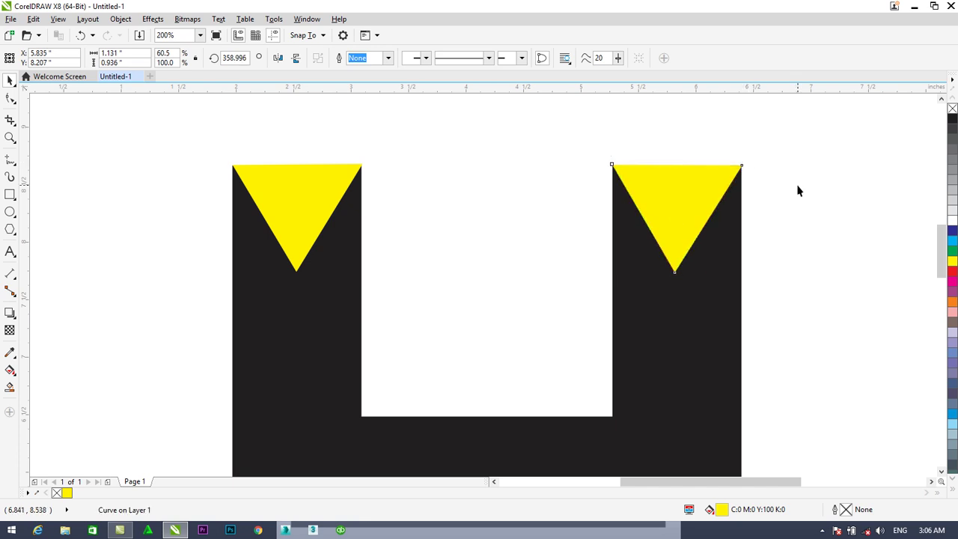
Copy both yellow triangles down to the lower ends of the H's stems and mirror the copies vertically
{"action": "left_click", "coordinate": [706, 185]}
{"action": "left_click", "coordinate": [308, 217], "text": "shift"}
{"action": "scroll", "coordinate": [308, 214], "scroll_direction": "down", "scroll_amount": 2}
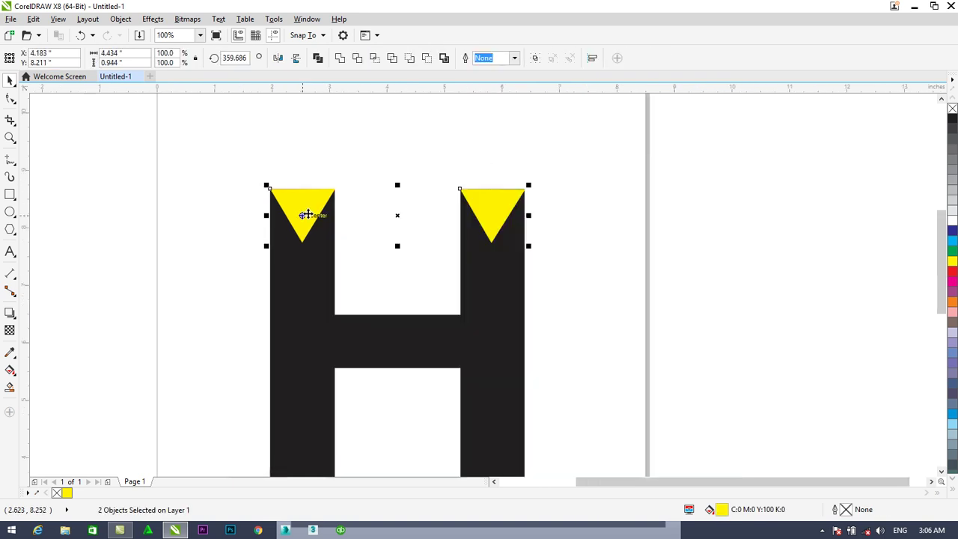
{"action": "scroll", "coordinate": [307, 214], "scroll_direction": "down", "scroll_amount": 1}
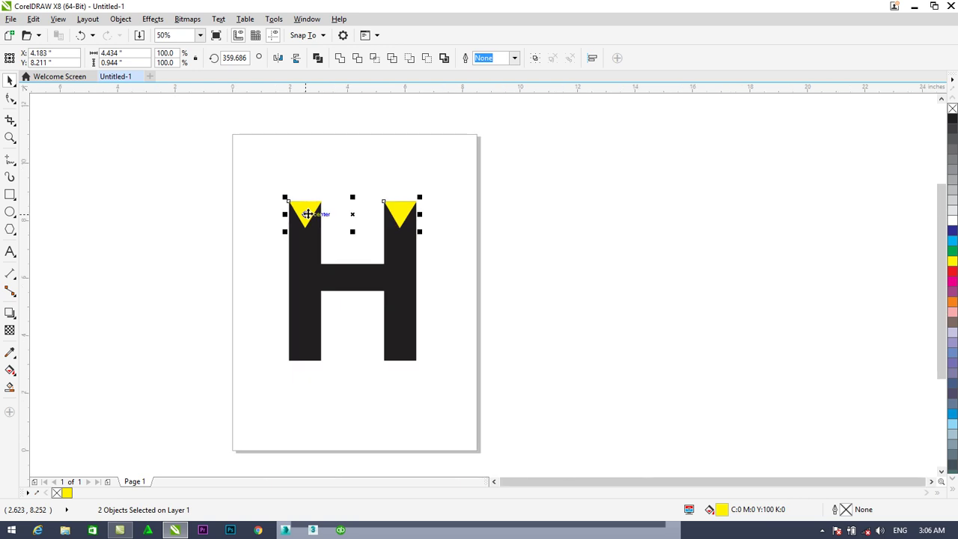
{"action": "key", "text": "Up"}
{"action": "key", "text": "Right"}
{"action": "left_click_drag", "start_coordinate": [399, 198], "coordinate": [395, 344]}
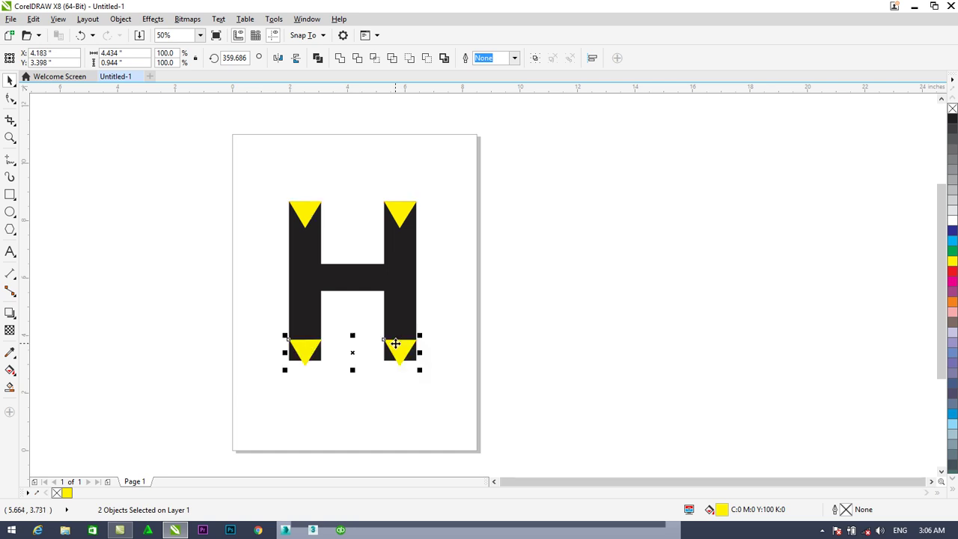
{"action": "left_click", "coordinate": [295, 58]}
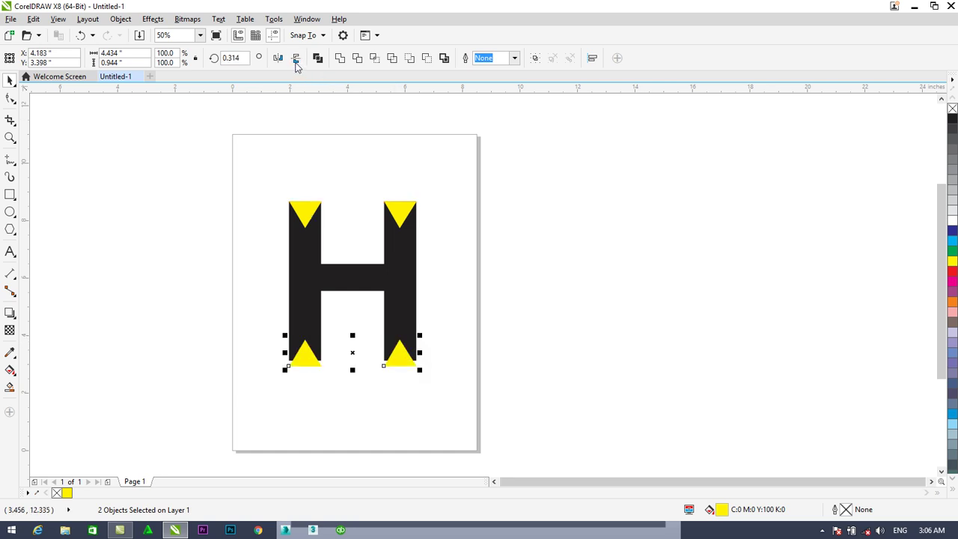
Nudge the mirrored triangles up until their bases line up with the bottom edges of the H's stems
{"action": "key", "text": "Up"}
{"action": "key", "text": "Up"}
{"action": "key", "text": "Up"}
{"action": "key", "text": "Up"}
{"action": "key", "text": "Up"}
{"action": "key", "text": "Up"}
{"action": "key", "text": "Up"}
{"action": "key", "text": "Up"}
{"action": "key", "text": "Up"}
{"action": "key", "text": "Up"}
{"action": "key", "text": "Up"}
{"action": "key", "text": "Up"}
{"action": "key", "text": "Up"}
{"action": "key", "text": "Up"}
{"action": "key", "text": "Up"}
{"action": "key", "text": "Up"}
{"action": "key", "text": "Up"}
{"action": "key", "text": "Down"}
{"action": "key", "text": "Down"}
{"action": "key", "text": "Left"}
{"action": "left_click", "coordinate": [386, 128]}
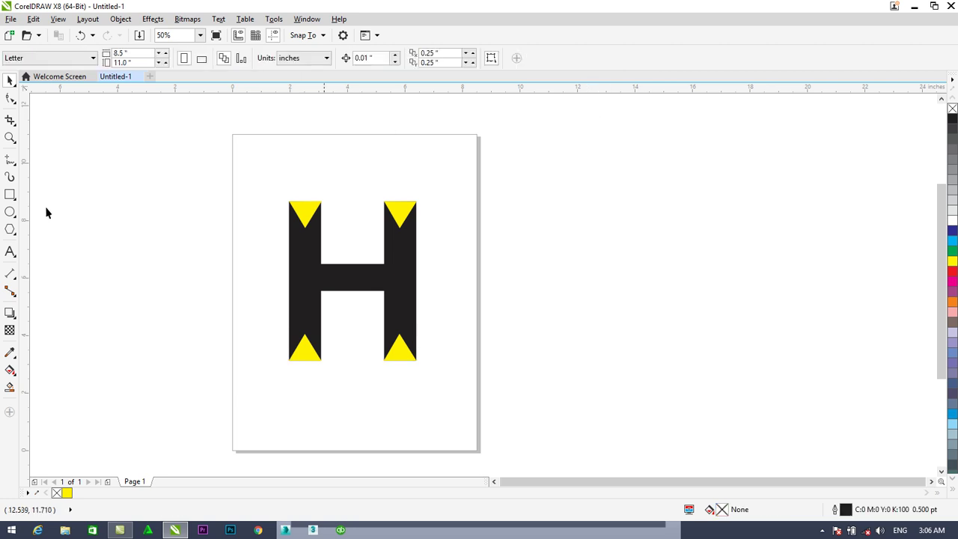
Draw a rectangle about 2.25 by 0.917 inches over the H's crossbar, fill it yellow and remove its outline
{"action": "left_click", "coordinate": [10, 194]}
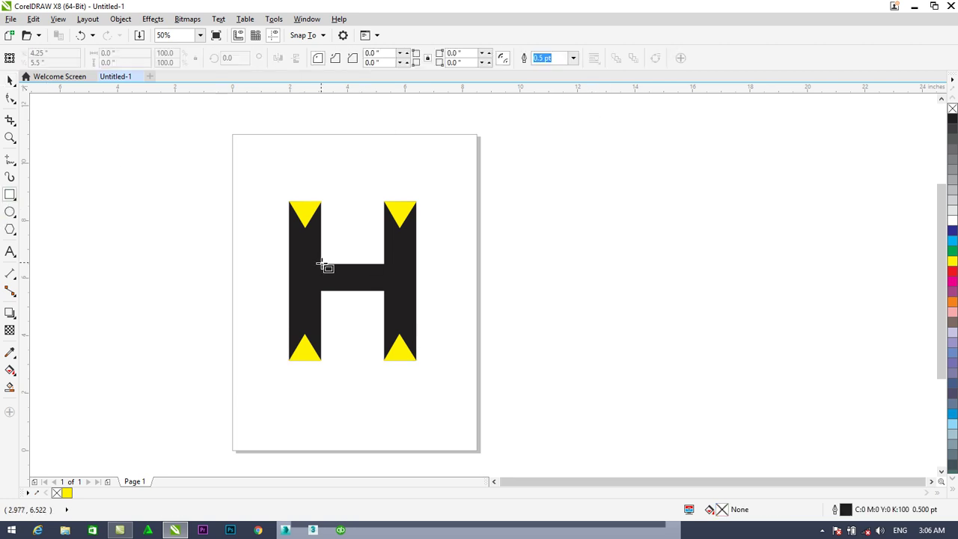
{"action": "left_click_drag", "start_coordinate": [321, 264], "coordinate": [385, 292]}
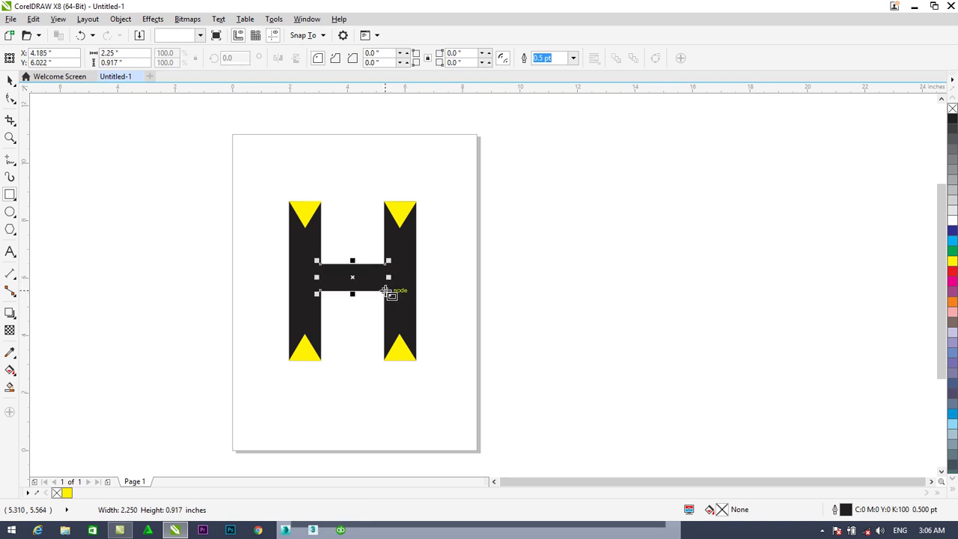
{"action": "left_click", "coordinate": [951, 261]}
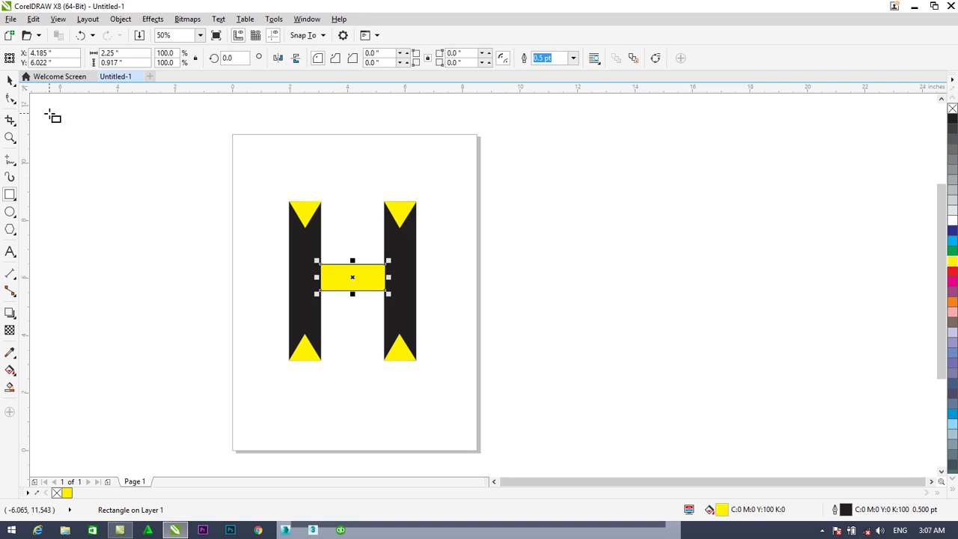
{"action": "left_click", "coordinate": [9, 80]}
{"action": "right_click", "coordinate": [952, 110]}
{"action": "left_click", "coordinate": [504, 287]}
Stretch the yellow rectangle to about 0.953 inches high so it covers the crossbar's full height
{"action": "left_click", "coordinate": [365, 281]}
{"action": "scroll", "coordinate": [365, 281], "scroll_direction": "up", "scroll_amount": 2}
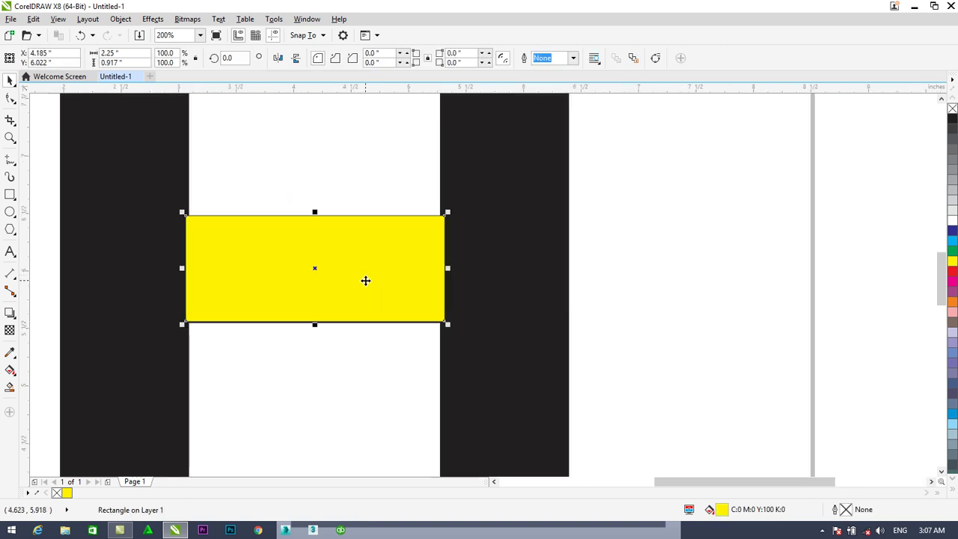
{"action": "scroll", "coordinate": [365, 281], "scroll_direction": "up", "scroll_amount": 1}
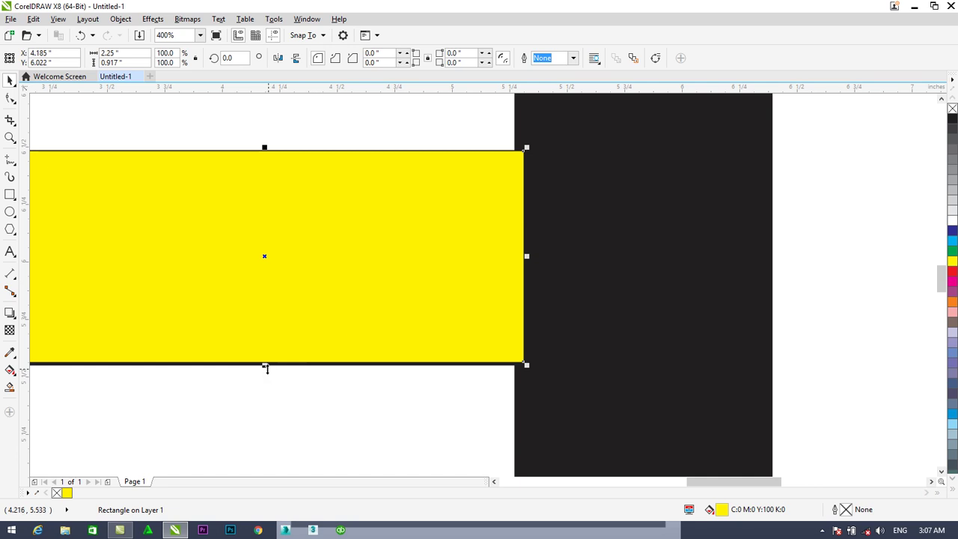
{"action": "left_click_drag", "start_coordinate": [267, 368], "coordinate": [264, 372]}
{"action": "key", "text": "ctrl+Up"}
{"action": "left_click_drag", "start_coordinate": [266, 372], "coordinate": [265, 367]}
Pull in both ends of the yellow rectangle to the stems' inner edges, making it about 2.188 inches wide
{"action": "left_click_drag", "start_coordinate": [528, 257], "coordinate": [521, 258]}
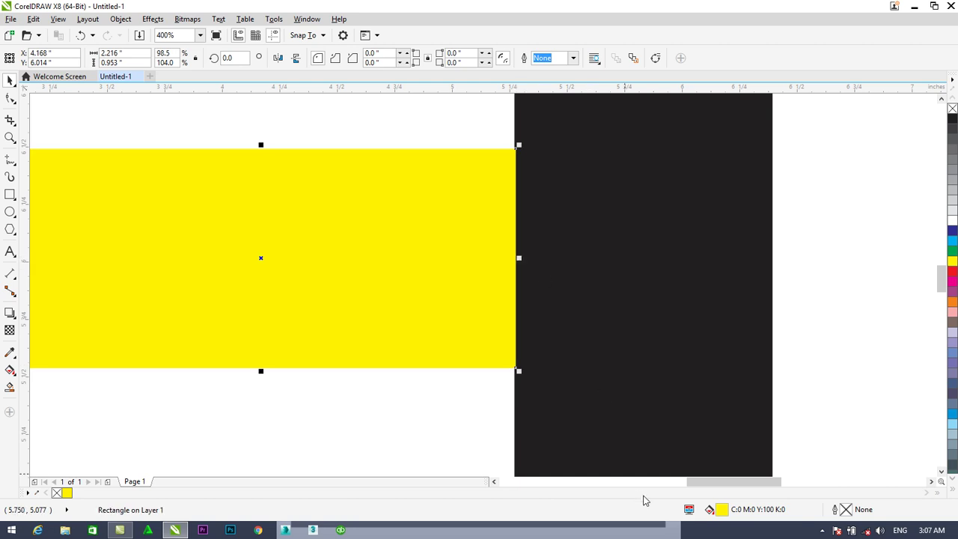
{"action": "left_click_drag", "start_coordinate": [695, 482], "coordinate": [632, 495]}
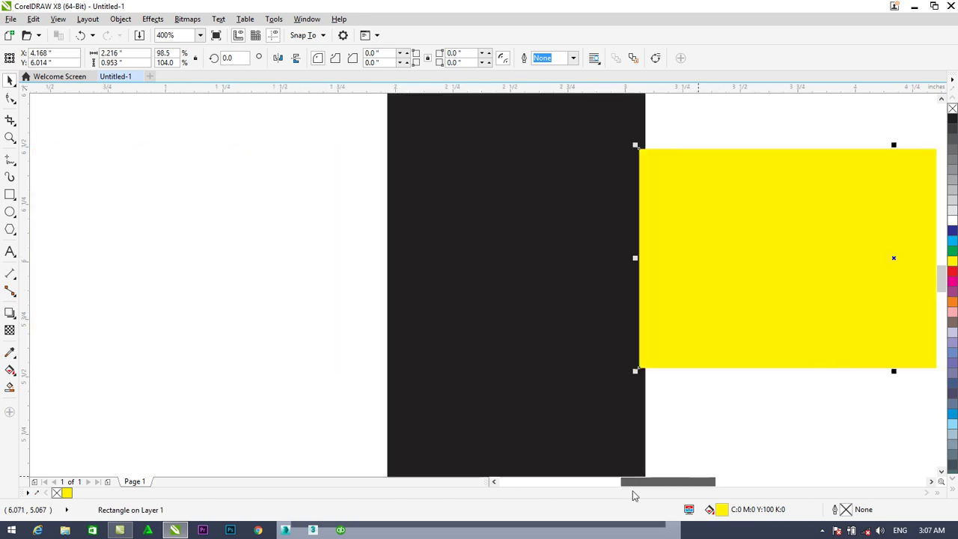
{"action": "left_click_drag", "start_coordinate": [636, 258], "coordinate": [645, 257]}
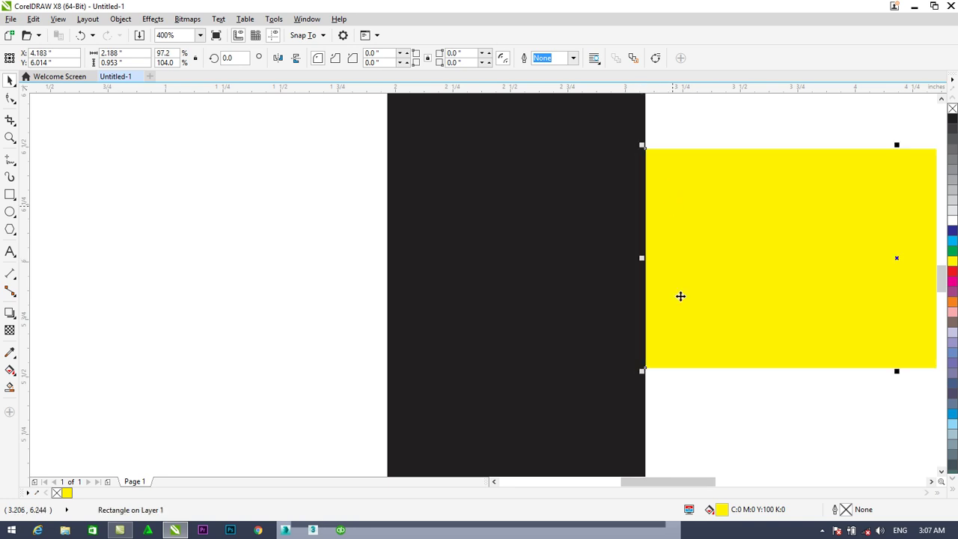
{"action": "left_click", "coordinate": [699, 421]}
Trim the yellow rectangle's right end to the right stem's inner edge, making it about 2.181 inches wide
{"action": "left_click_drag", "start_coordinate": [644, 480], "coordinate": [689, 483]}
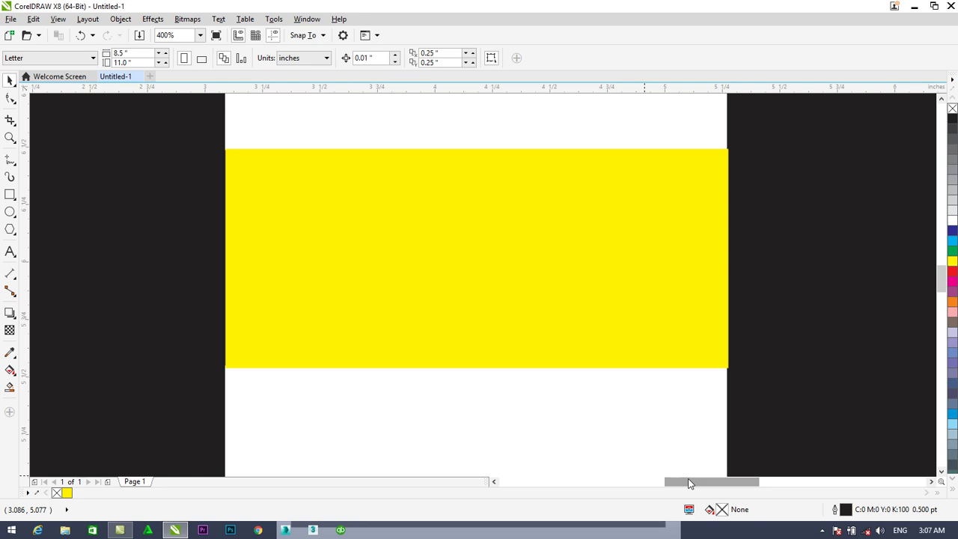
{"action": "left_click", "coordinate": [665, 247]}
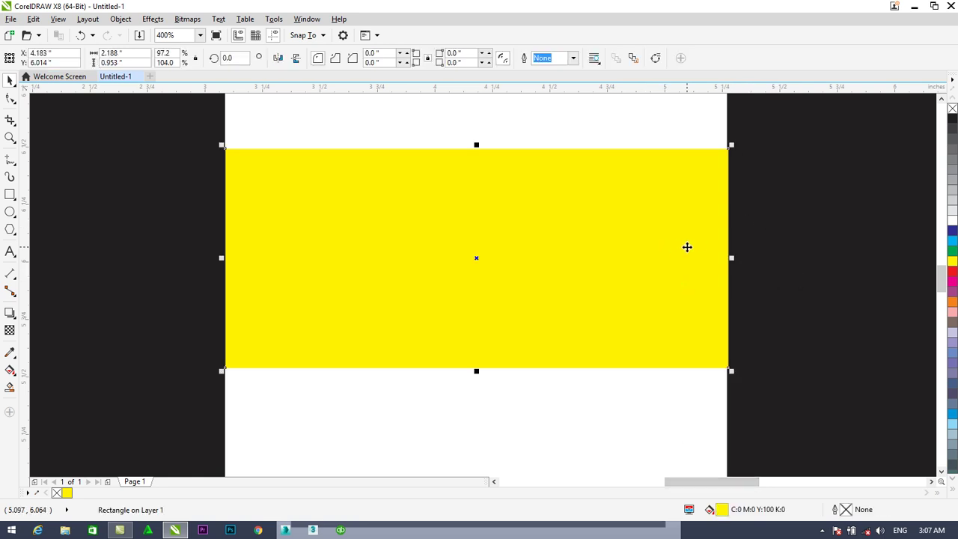
{"action": "scroll", "coordinate": [687, 247], "scroll_direction": "up", "scroll_amount": 2}
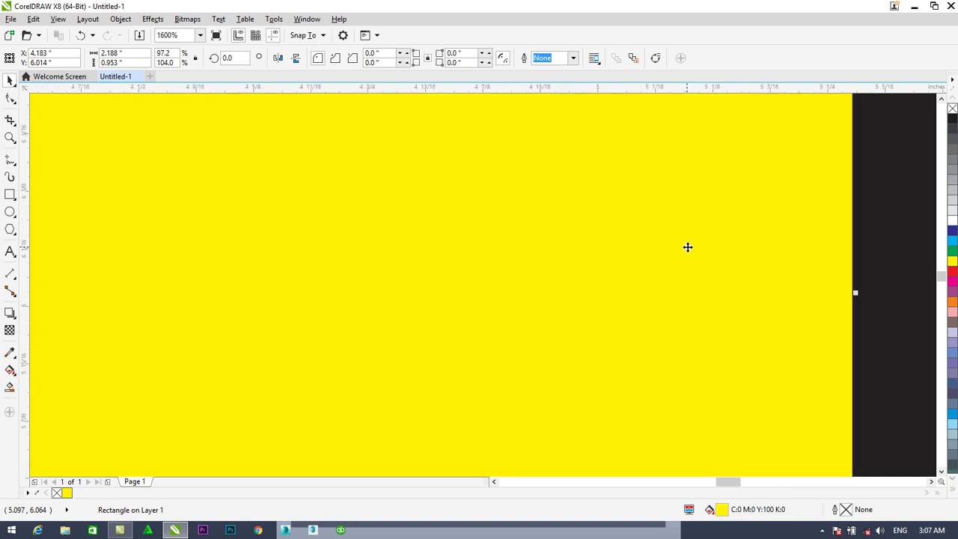
{"action": "left_click_drag", "start_coordinate": [856, 294], "coordinate": [850, 294]}
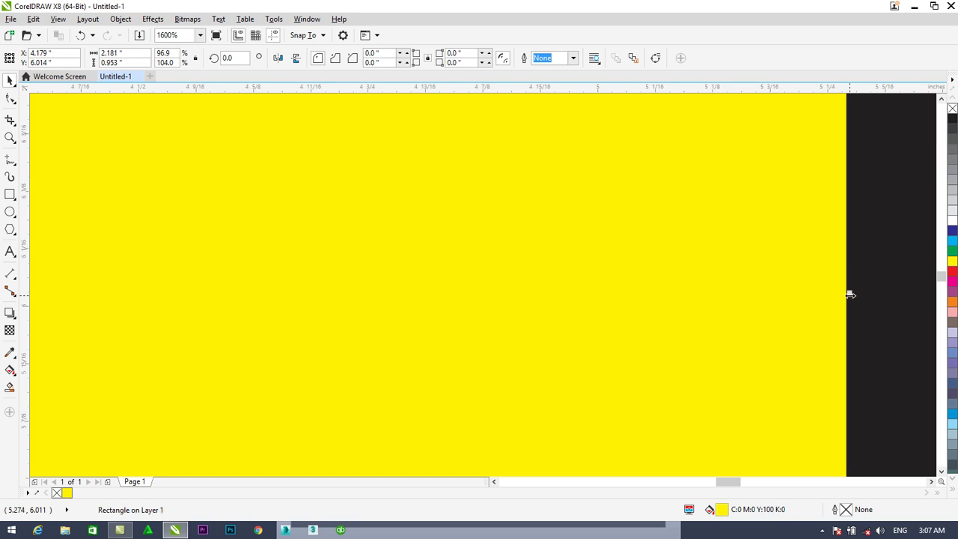
{"action": "scroll", "coordinate": [850, 295], "scroll_direction": "down", "scroll_amount": 2}
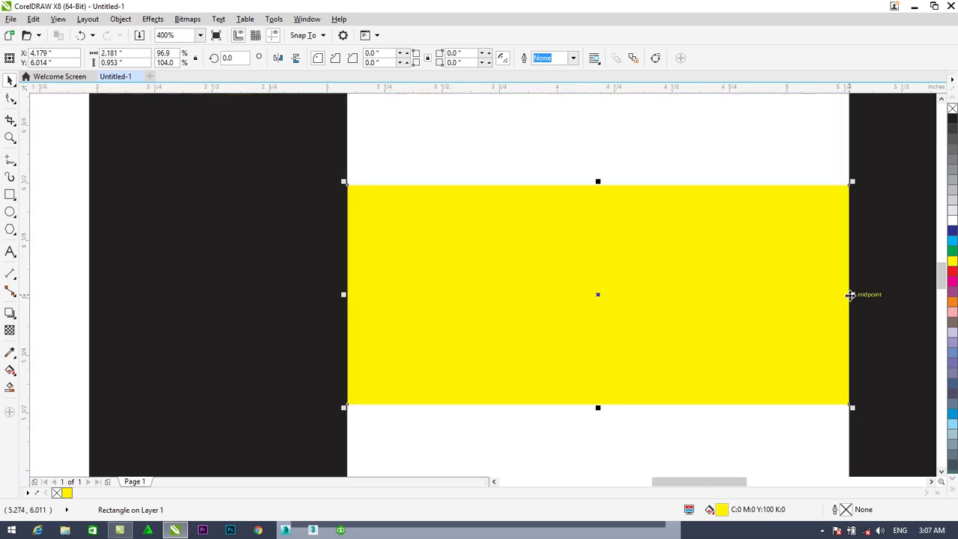
{"action": "scroll", "coordinate": [850, 295], "scroll_direction": "down", "scroll_amount": 2}
Duplicate the left stem's top triangle, rotate the copy to about 272 degrees and place it at the crossbar's left end
{"action": "left_click", "coordinate": [661, 251]}
{"action": "left_click", "coordinate": [666, 169]}
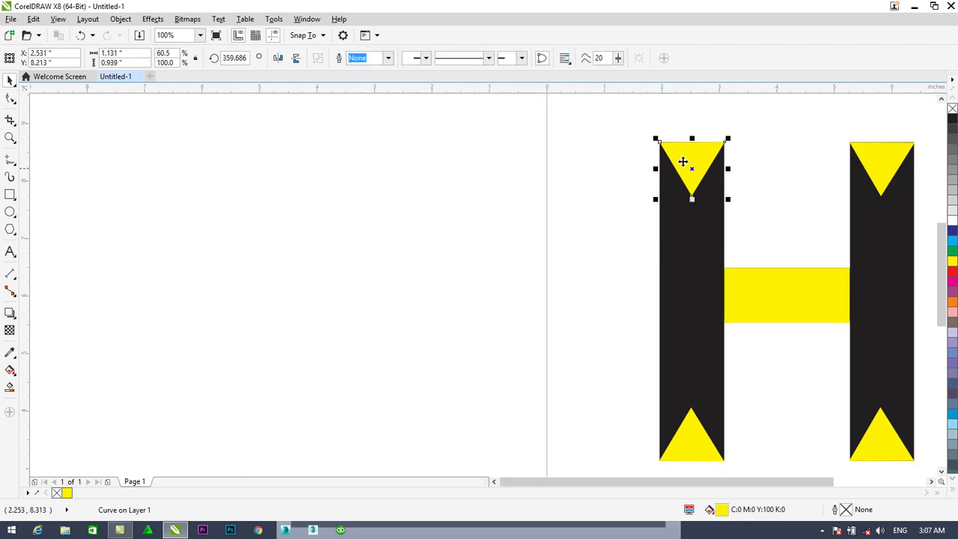
{"action": "key", "text": "Up"}
{"action": "key", "text": "Right"}
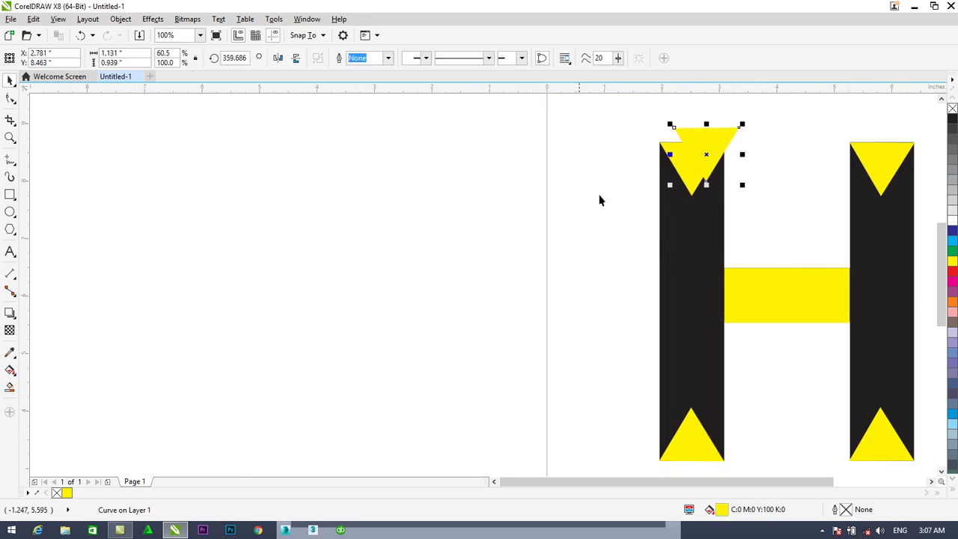
{"action": "left_click_drag", "start_coordinate": [698, 141], "coordinate": [668, 312]}
{"action": "left_click", "coordinate": [668, 313]}
{"action": "left_click_drag", "start_coordinate": [707, 284], "coordinate": [715, 310]}
{"action": "left_click", "coordinate": [687, 320]}
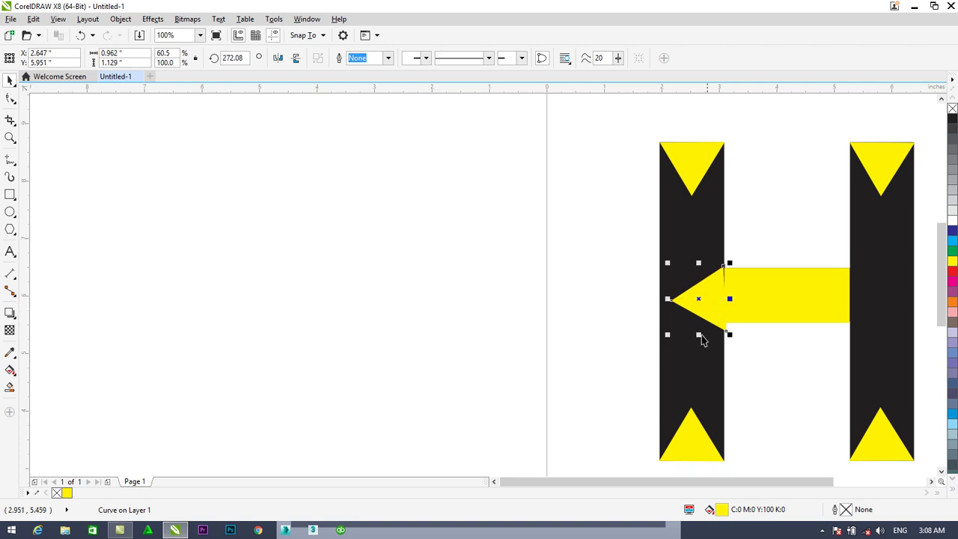
Rotate the crossbar's left triangle to about 269.4 degrees and resize it to about 0.965 inches high to match the crossbar
{"action": "left_click_drag", "start_coordinate": [700, 335], "coordinate": [700, 329]}
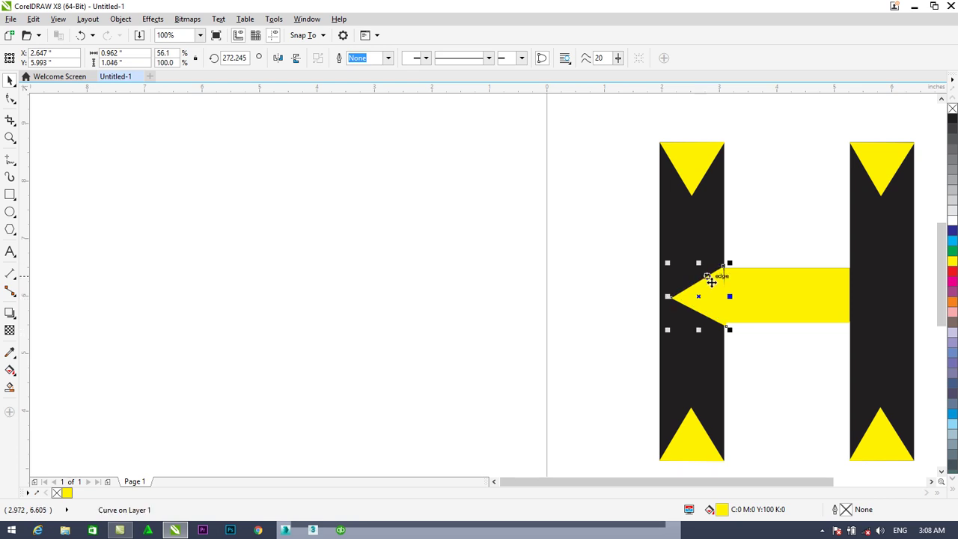
{"action": "scroll", "coordinate": [758, 307], "scroll_direction": "up", "scroll_amount": 2}
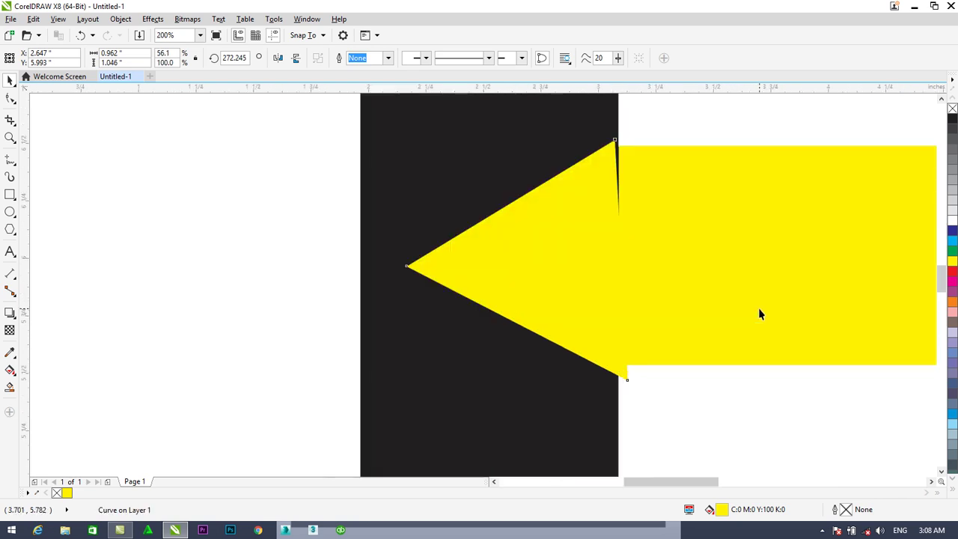
{"action": "left_click_drag", "start_coordinate": [674, 487], "coordinate": [712, 482]}
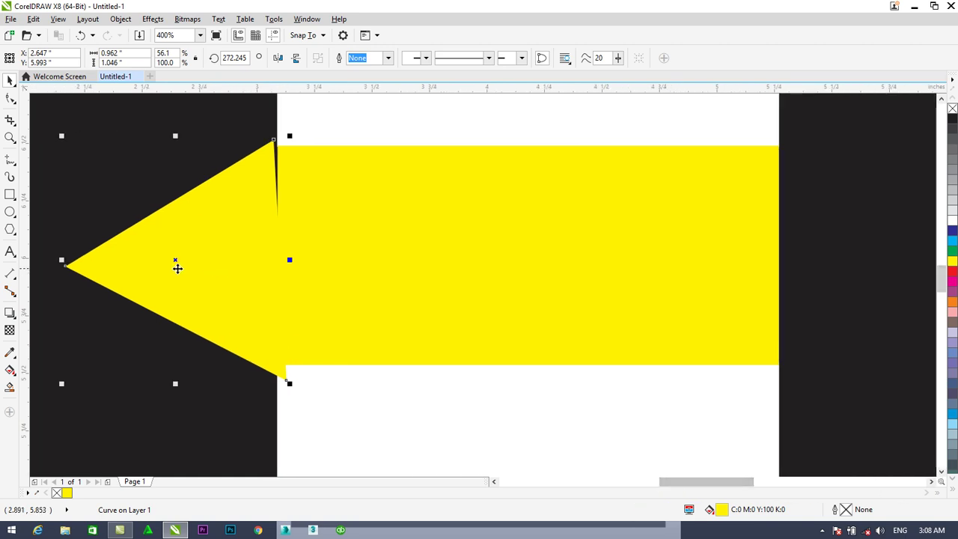
{"action": "left_click", "coordinate": [173, 260]}
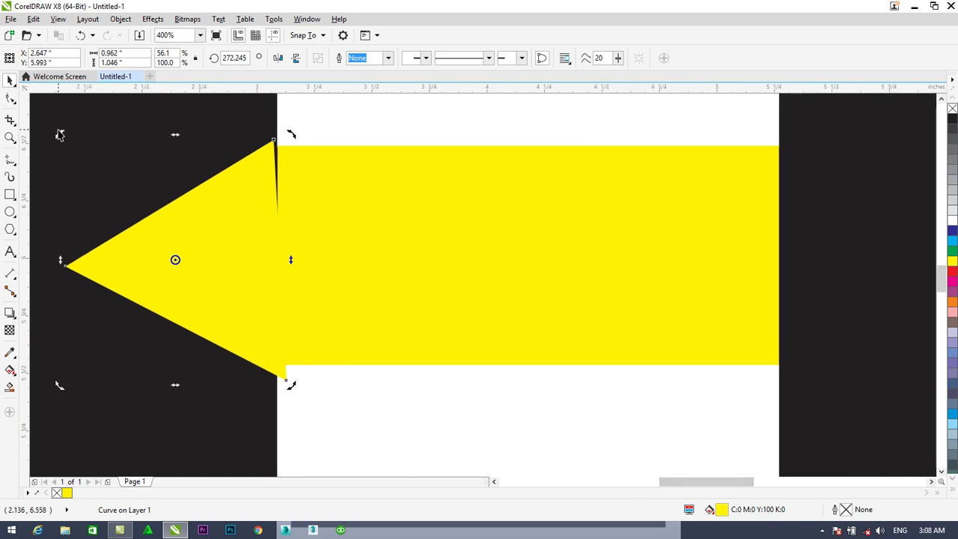
{"action": "left_click_drag", "start_coordinate": [57, 133], "coordinate": [64, 135]}
{"action": "left_click", "coordinate": [243, 299]}
{"action": "left_click_drag", "start_coordinate": [172, 389], "coordinate": [172, 370]}
{"action": "left_click", "coordinate": [409, 413]}
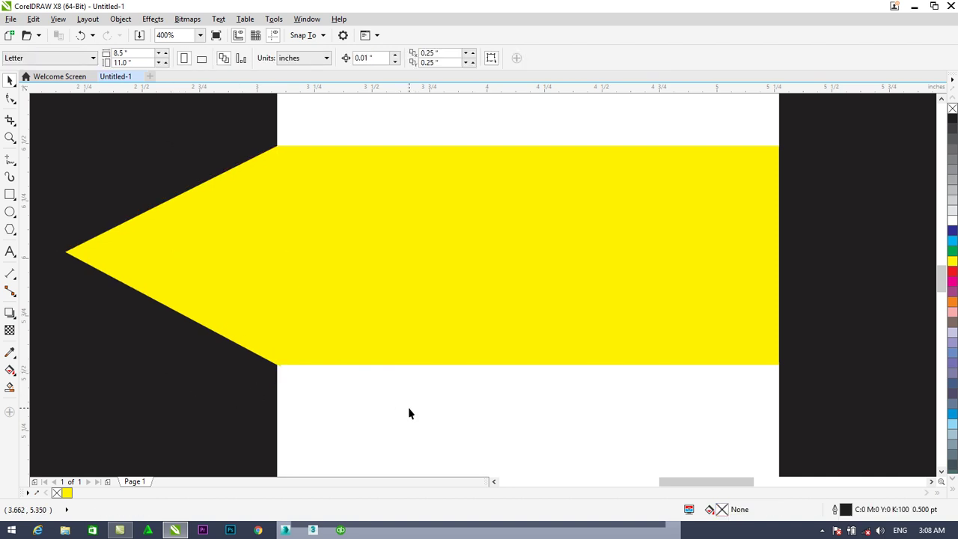
Duplicate the crossbar's left triangle, move the copy over the crossbar's right end and mirror it vertically
{"action": "left_click", "coordinate": [228, 235]}
{"action": "key", "text": "ctrl+d"}
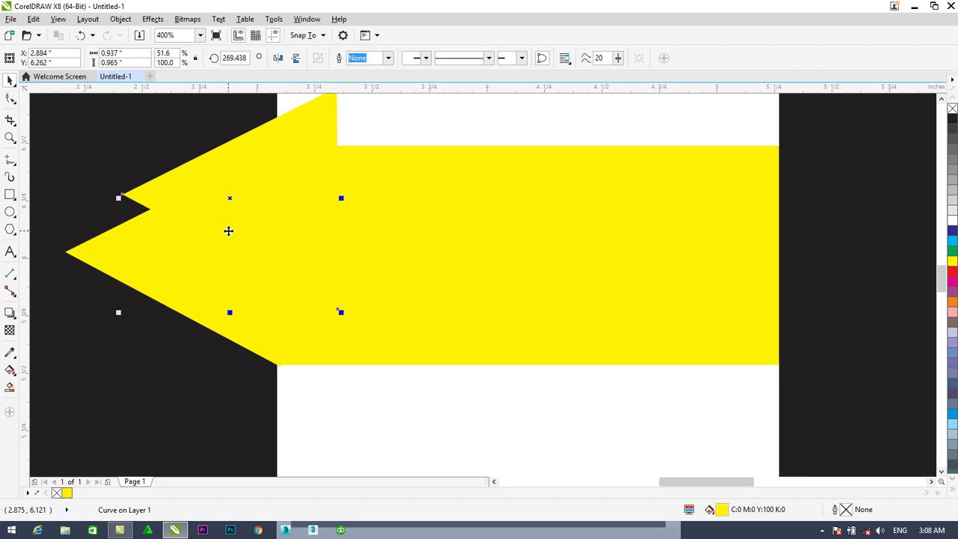
{"action": "left_click_drag", "start_coordinate": [186, 169], "coordinate": [626, 232]}
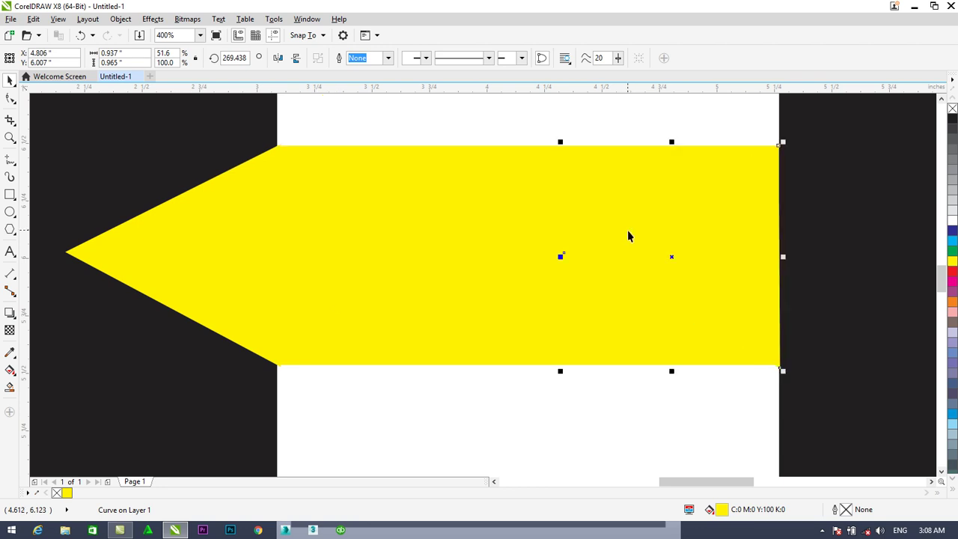
{"action": "left_click", "coordinate": [296, 60]}
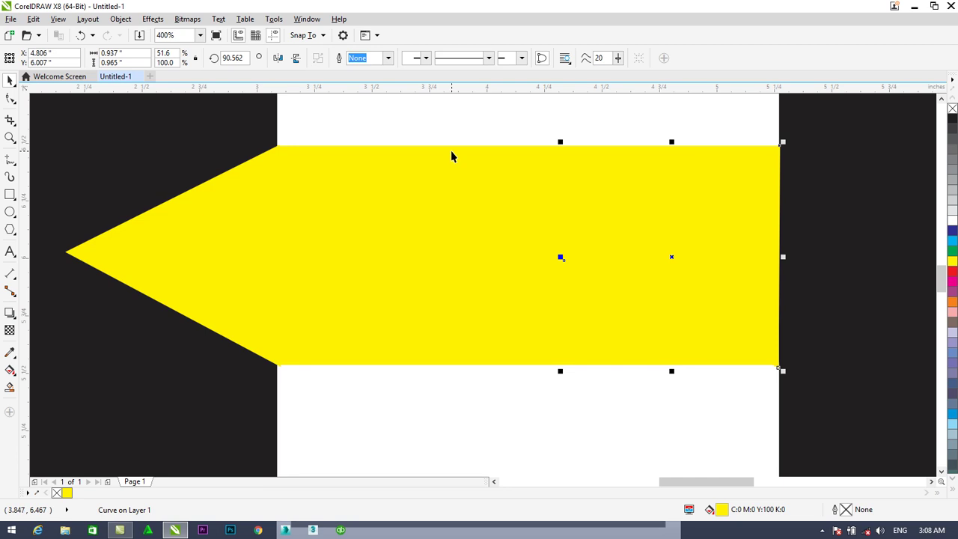
Nudge the copied triangle right to X 5.046 inches and mirror it horizontally so it points right
{"action": "key", "text": "Right"}
{"action": "key", "text": "Right"}
{"action": "key", "text": "Right"}
{"action": "key", "text": "Right"}
{"action": "key", "text": "Right"}
{"action": "key", "text": "Right"}
{"action": "key", "text": "Right"}
{"action": "key", "text": "Right"}
{"action": "key", "text": "Right"}
{"action": "key", "text": "Right"}
{"action": "key", "text": "Right"}
{"action": "key", "text": "Right"}
{"action": "key", "text": "Right"}
{"action": "key", "text": "Right"}
{"action": "key", "text": "Right"}
{"action": "key", "text": "Right"}
{"action": "key", "text": "Right"}
{"action": "key", "text": "Right"}
{"action": "key", "text": "Right"}
{"action": "key", "text": "Right"}
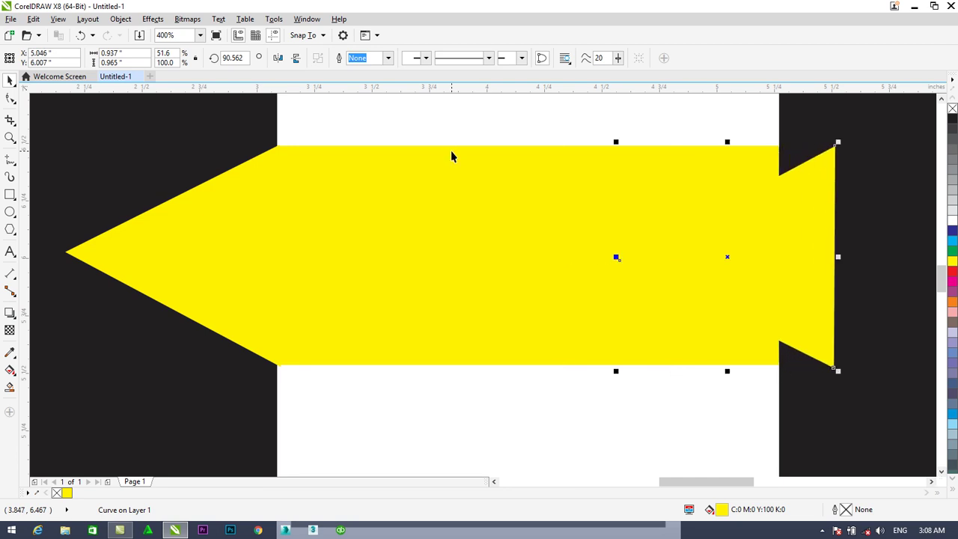
{"action": "left_click", "coordinate": [278, 58]}
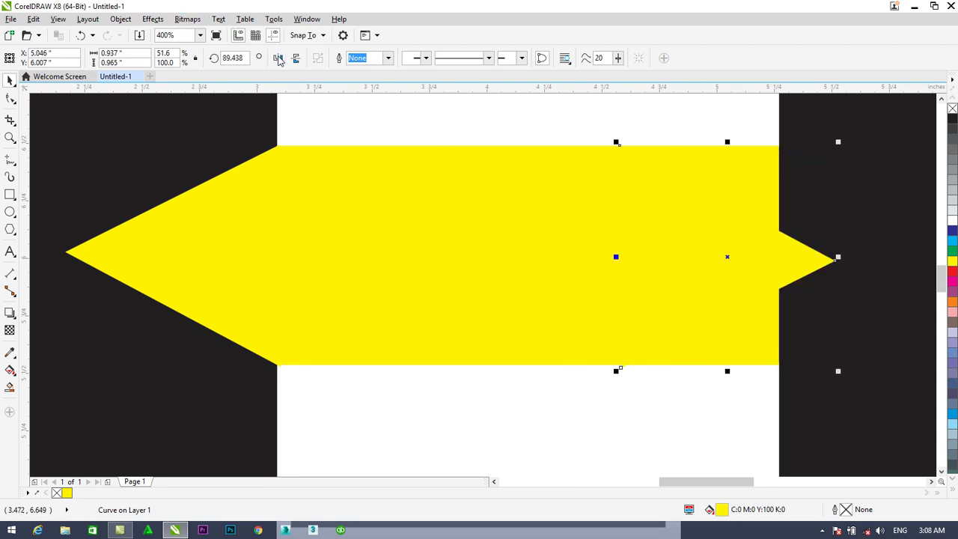
Nudge the right-pointing triangle to X 5.726 inches so its base meets the right stem's inner edge
{"action": "key", "text": "Right"}
{"action": "key", "text": "Right"}
{"action": "key", "text": "Right"}
{"action": "key", "text": "Right"}
{"action": "key", "text": "Right"}
{"action": "key", "text": "Right"}
{"action": "key", "text": "Right"}
{"action": "key", "text": "Right"}
{"action": "key", "text": "Right"}
{"action": "key", "text": "Right"}
{"action": "key", "text": "Right"}
{"action": "key", "text": "Right"}
{"action": "key", "text": "Right"}
{"action": "key", "text": "Right"}
{"action": "key", "text": "Right"}
{"action": "key", "text": "Right"}
{"action": "key", "text": "Right"}
{"action": "key", "text": "Right"}
{"action": "key", "text": "Right"}
{"action": "key", "text": "Right"}
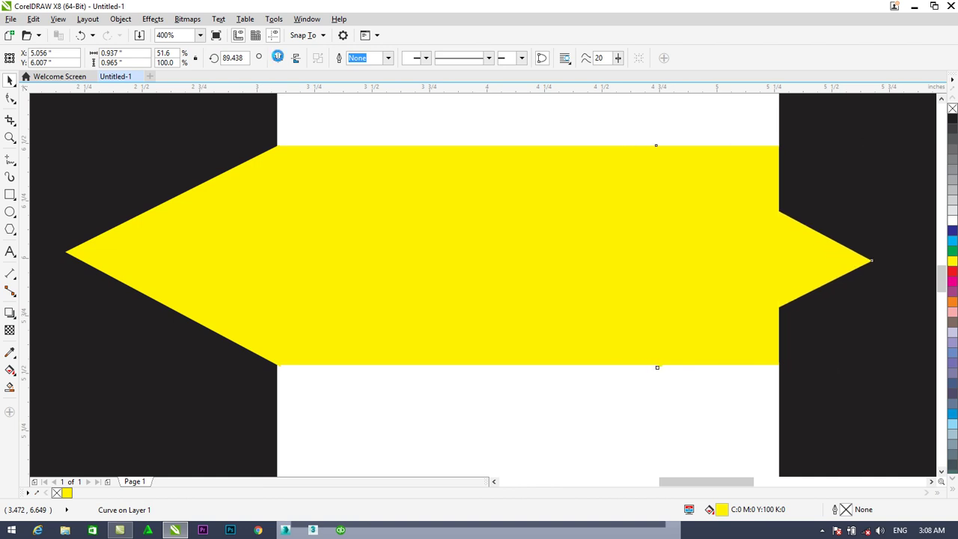
{"action": "key", "text": "Right"}
{"action": "key", "text": "Right"}
{"action": "key", "text": "Right"}
{"action": "key", "text": "Right"}
{"action": "key", "text": "Right"}
{"action": "key", "text": "Right"}
{"action": "key", "text": "Right"}
{"action": "key", "text": "Right"}
{"action": "key", "text": "Right"}
{"action": "key", "text": "Right"}
{"action": "key", "text": "Right"}
{"action": "key", "text": "Right"}
{"action": "key", "text": "Right"}
{"action": "key", "text": "Right"}
{"action": "key", "text": "Right"}
{"action": "key", "text": "Right"}
{"action": "key", "text": "Right"}
{"action": "key", "text": "Right"}
{"action": "key", "text": "Right"}
{"action": "key", "text": "Right"}
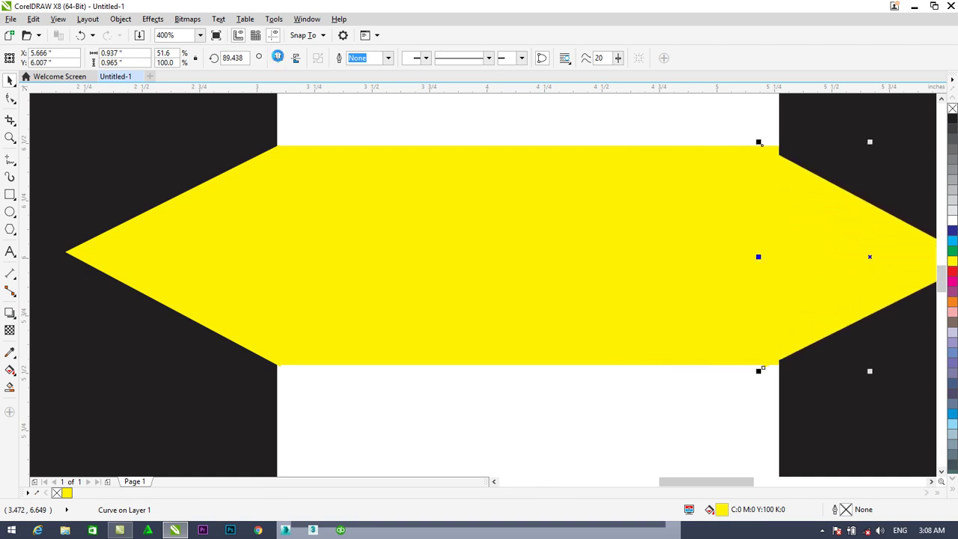
{"action": "key", "text": "Right"}
{"action": "key", "text": "Right"}
{"action": "key", "text": "Right"}
{"action": "key", "text": "Right"}
{"action": "key", "text": "Right"}
{"action": "key", "text": "Right"}
{"action": "key", "text": "Right"}
{"action": "key", "text": "Right"}
{"action": "key", "text": "Left"}
{"action": "key", "text": "Left"}
{"action": "key", "text": "Left"}
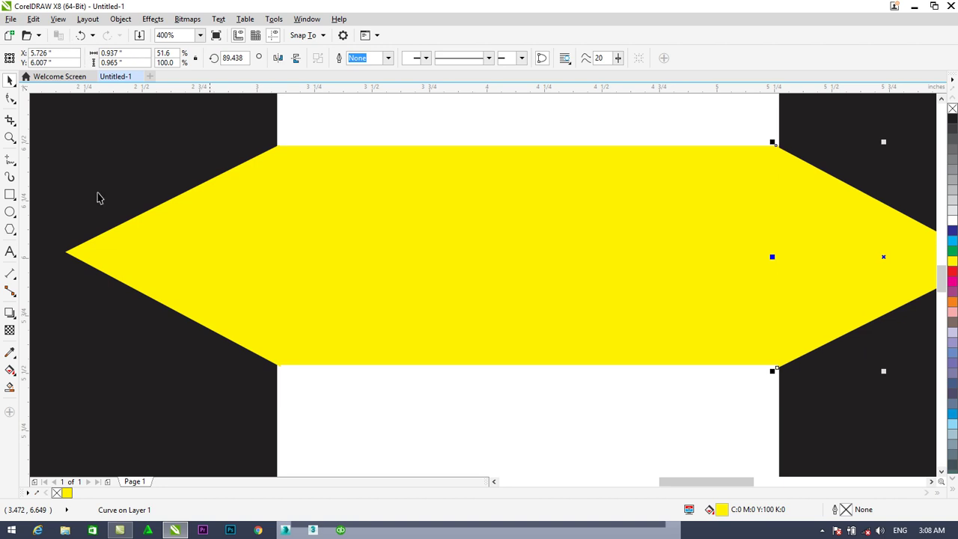
{"action": "left_click", "coordinate": [366, 125]}
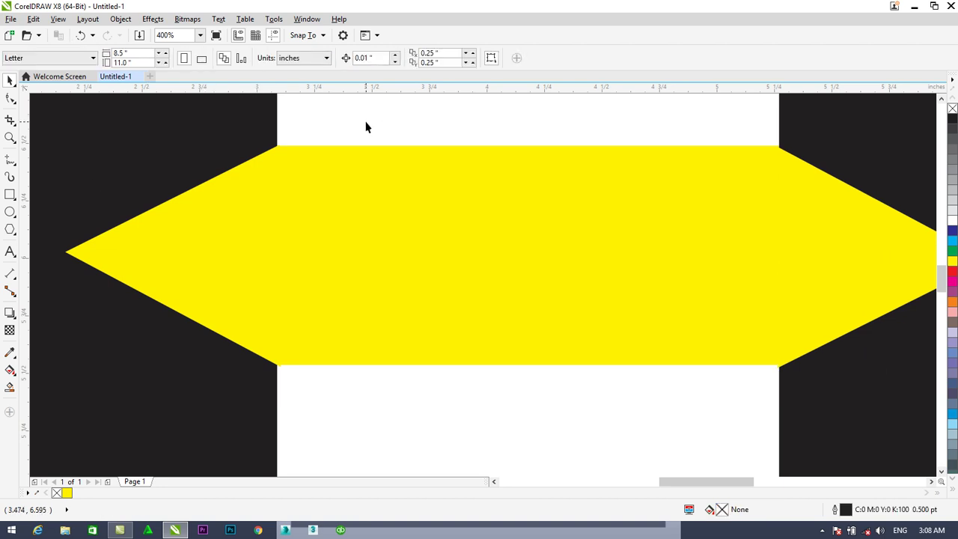
{"action": "left_click", "coordinate": [863, 233]}
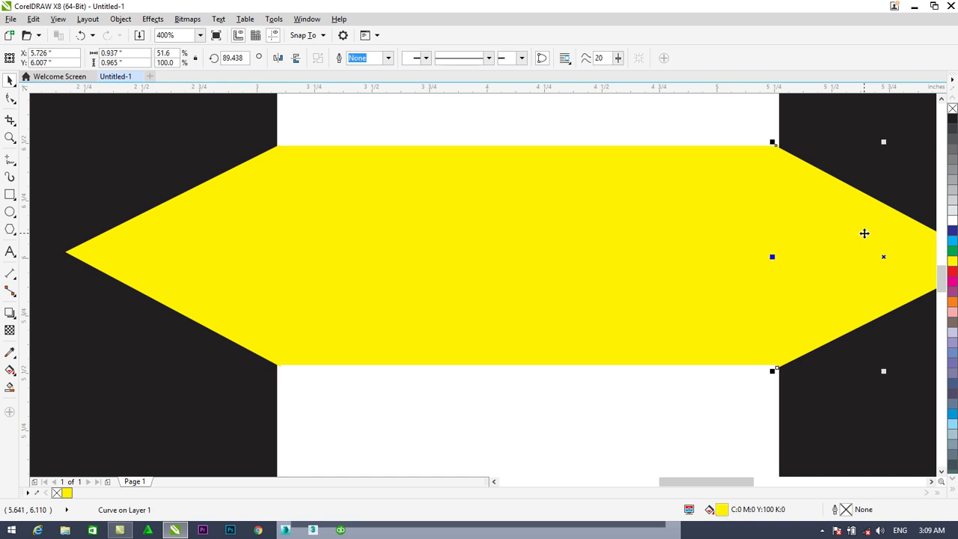
{"action": "key", "text": "Right"}
{"action": "key", "text": "Left"}
{"action": "left_click", "coordinate": [565, 103]}
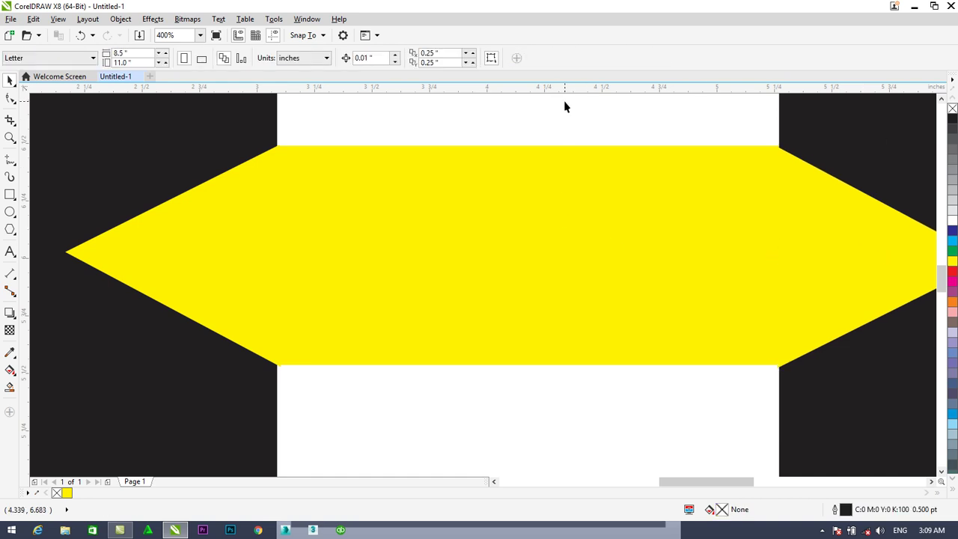
Nudge both top triangles slightly up and the bottom-right triangle down to Y 3.592 inches, flush with the stem ends
{"action": "scroll", "coordinate": [564, 107], "scroll_direction": "down", "scroll_amount": 2}
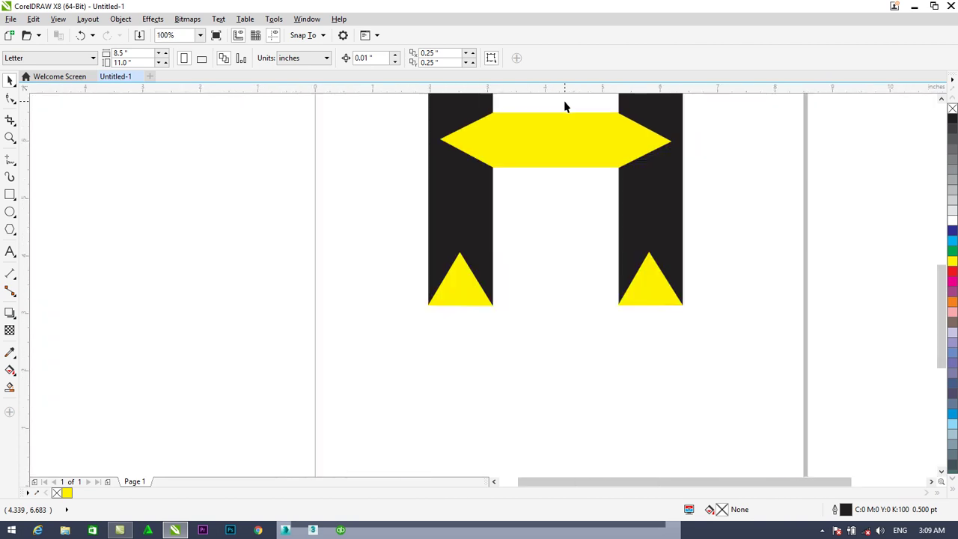
{"action": "left_click_drag", "start_coordinate": [943, 285], "coordinate": [928, 250]}
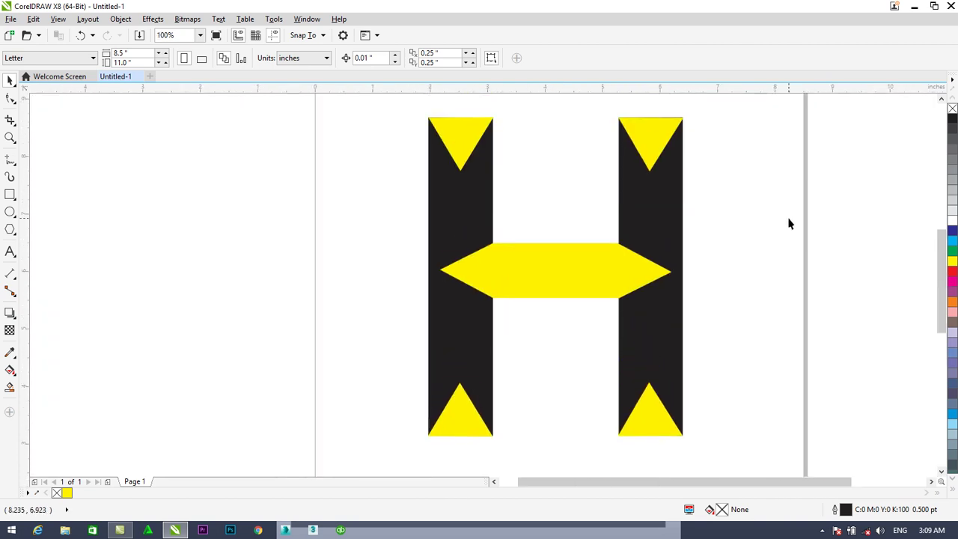
{"action": "left_click", "coordinate": [640, 140]}
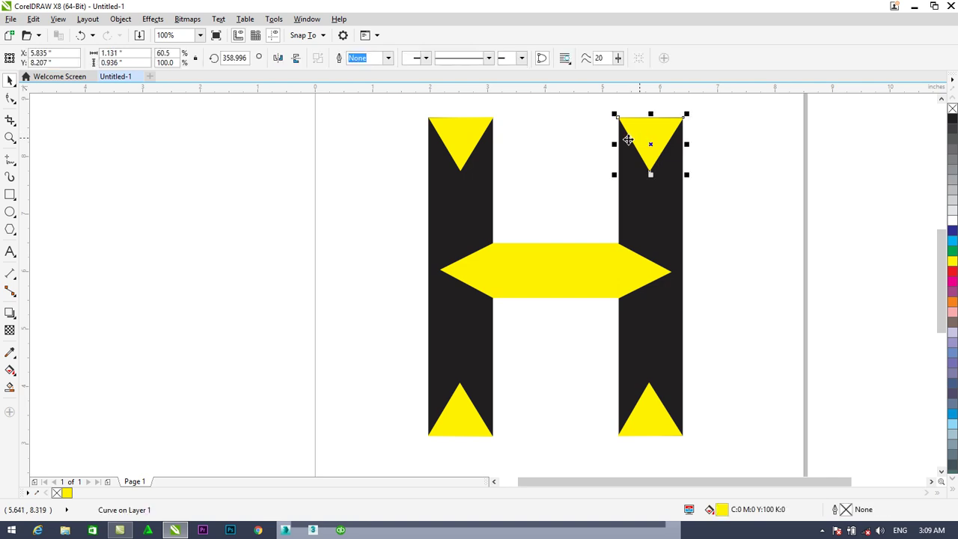
{"action": "left_click", "coordinate": [452, 145], "text": "shift"}
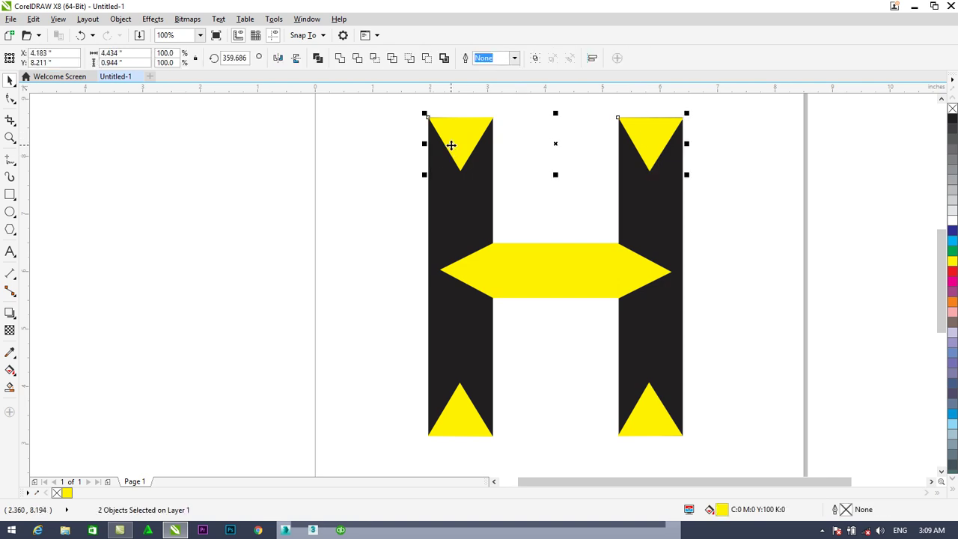
{"action": "left_click", "coordinate": [297, 136]}
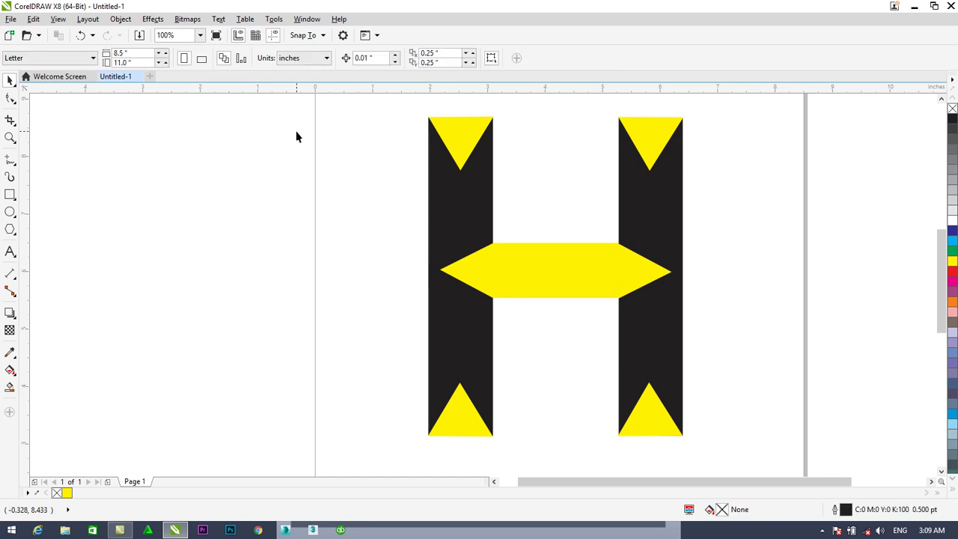
{"action": "left_click", "coordinate": [648, 409]}
{"action": "key", "text": "ctrl+Down"}
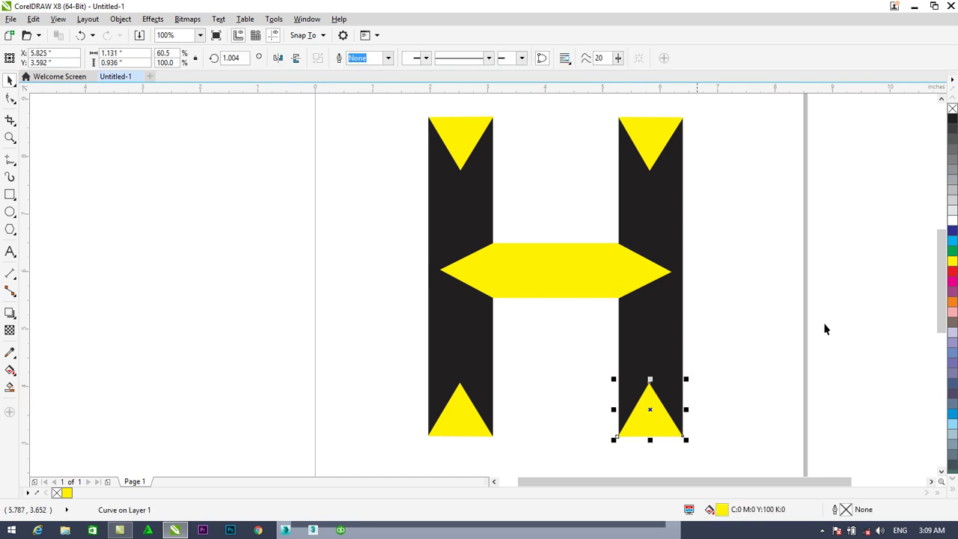
{"action": "left_click", "coordinate": [190, 279]}
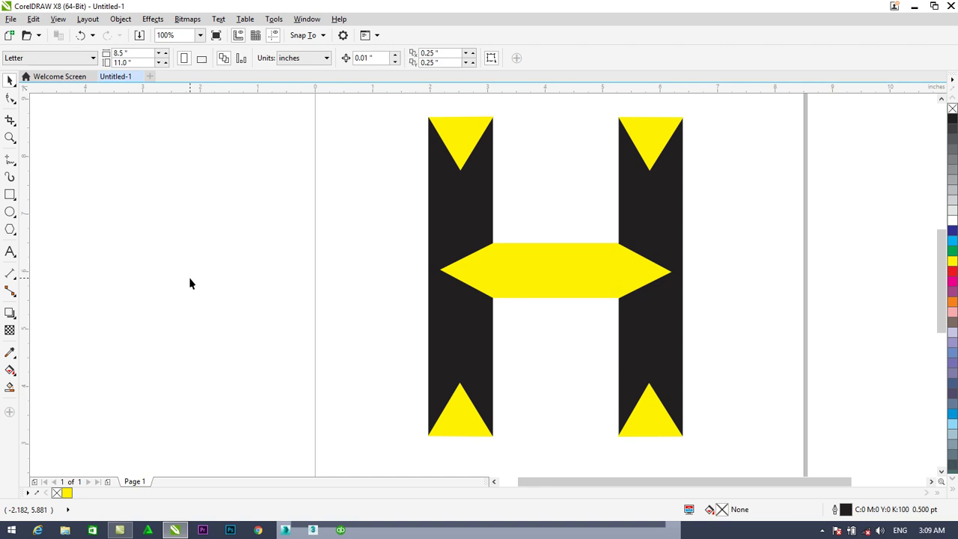
Add the artistic text "Graphic Design" in the empty area beside the page, left of the letter H
{"action": "left_click", "coordinate": [9, 253]}
{"action": "left_click", "coordinate": [151, 263]}
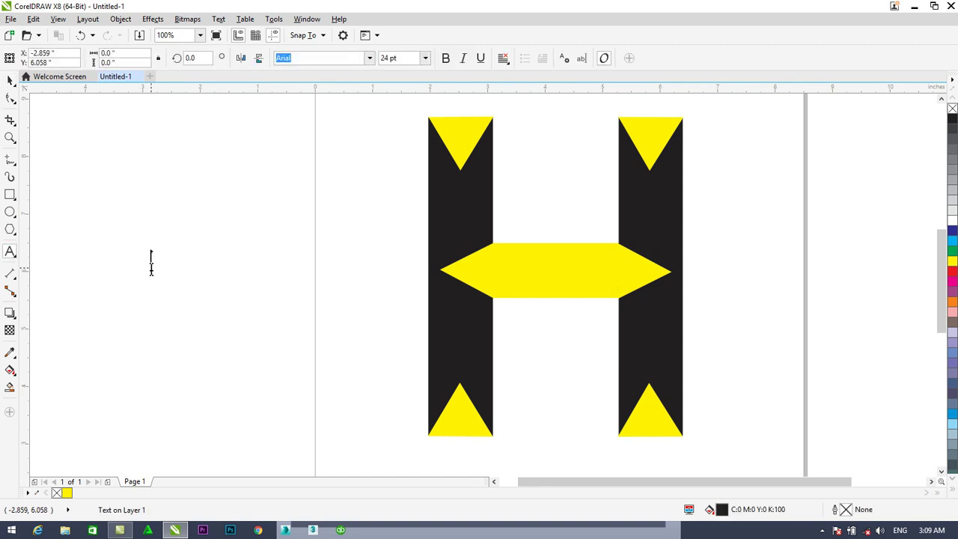
{"action": "type", "text": "GRA"}
{"action": "key", "text": "BackSpace"}
{"action": "key", "text": "BackSpace"}
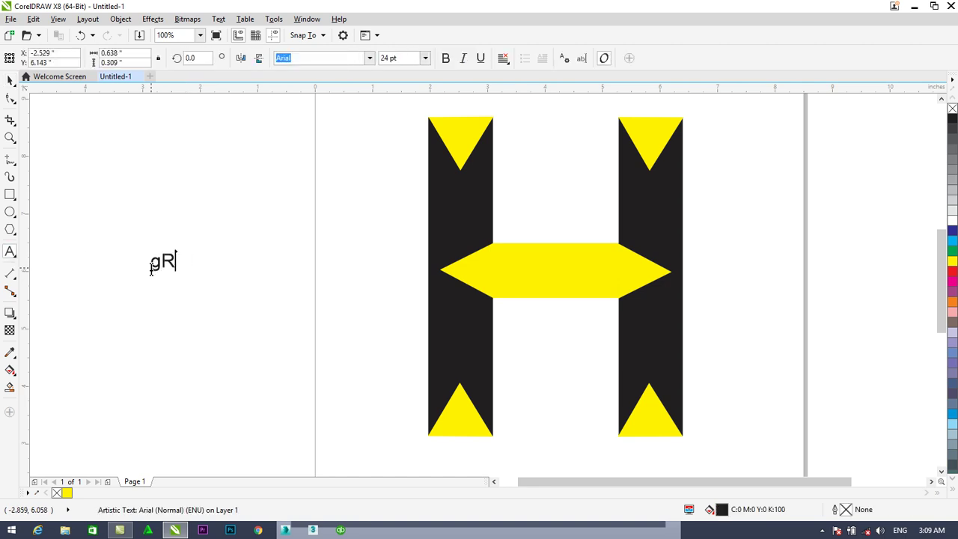
{"action": "type", "text": "raphic "}
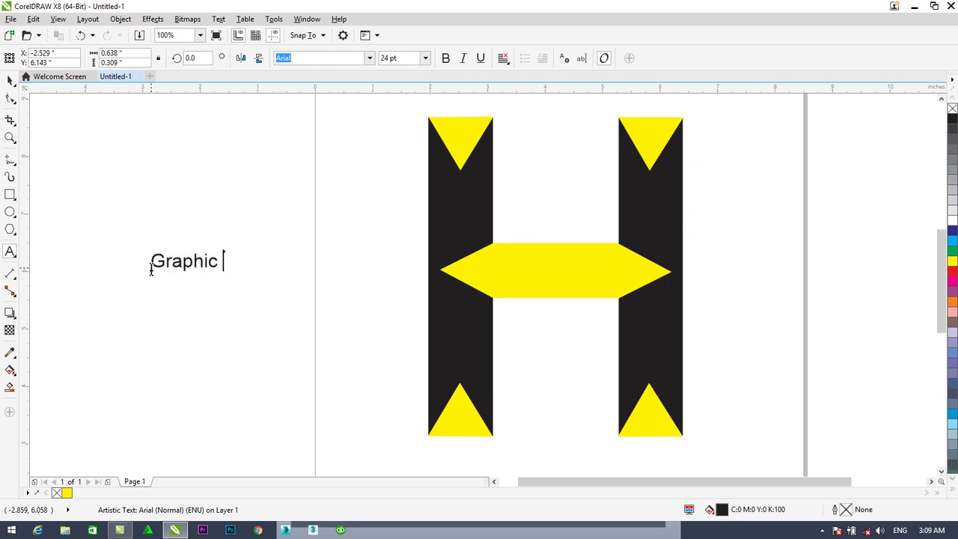
{"action": "type", "text": "Design"}
{"action": "key", "text": "Escape"}
Move the "Graphic Design" text onto the middle of the yellow crossbar, at about X 4.131, Y 5.988 inches
{"action": "left_click", "coordinate": [10, 78]}
{"action": "left_click", "coordinate": [239, 261]}
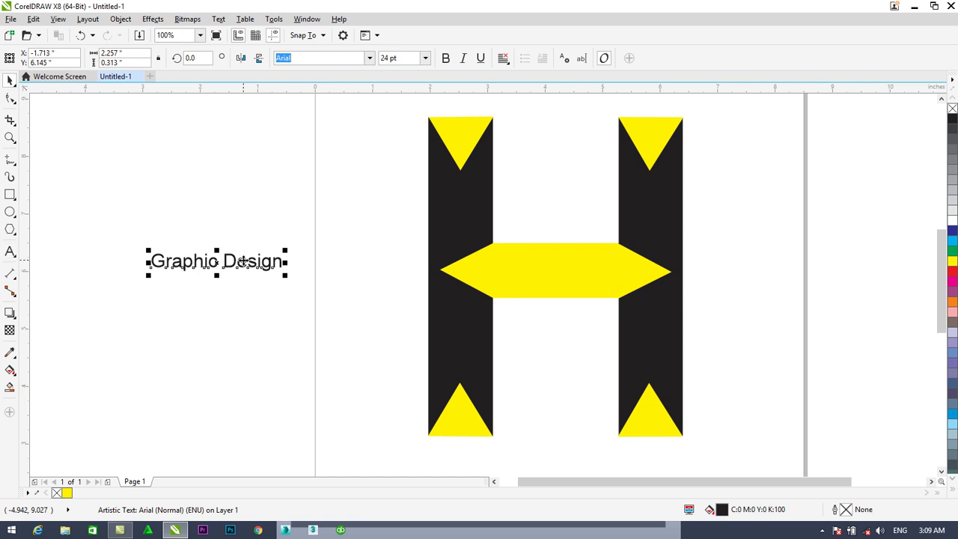
{"action": "left_click_drag", "start_coordinate": [240, 261], "coordinate": [576, 271]}
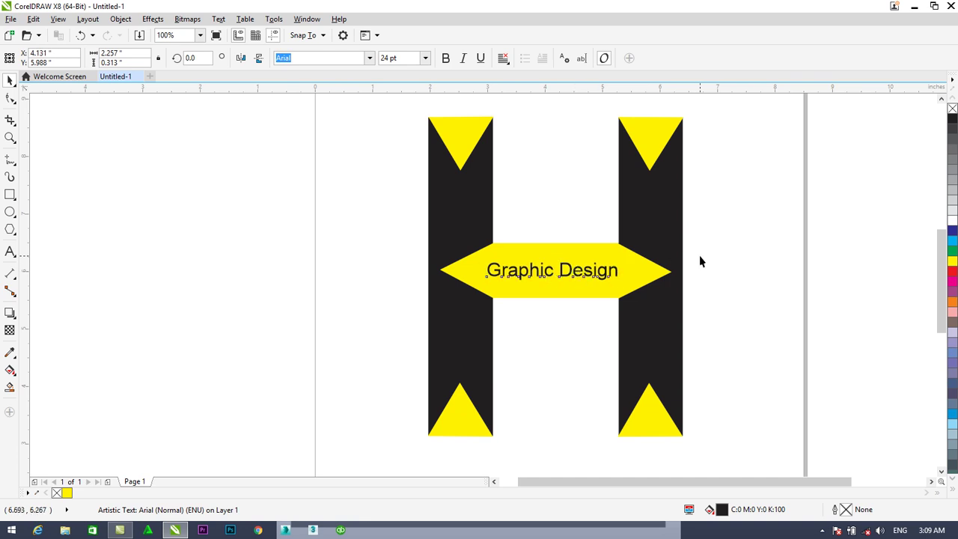
{"action": "left_click", "coordinate": [700, 261]}
Make the "Graphic Design" text on the crossbar bold
{"action": "scroll", "coordinate": [699, 261], "scroll_direction": "down", "scroll_amount": 2}
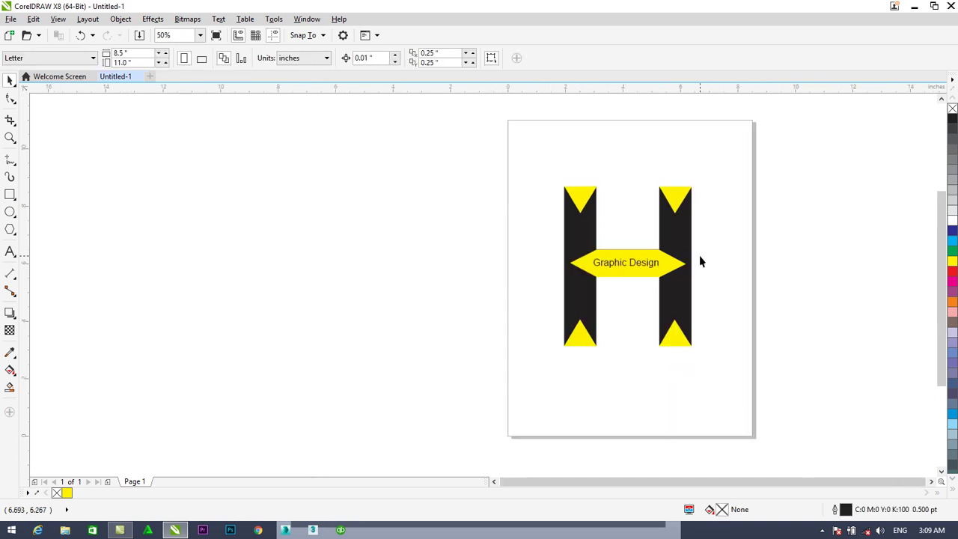
{"action": "left_click", "coordinate": [933, 482]}
{"action": "left_click", "coordinate": [933, 482]}
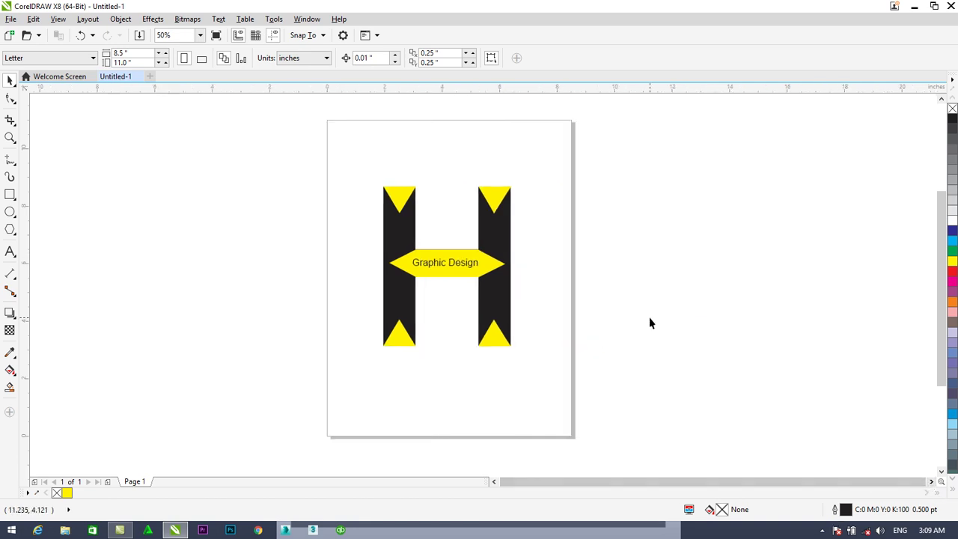
{"action": "left_click_drag", "start_coordinate": [561, 155], "coordinate": [344, 400]}
{"action": "left_click", "coordinate": [630, 223]}
{"action": "left_click", "coordinate": [444, 266]}
{"action": "left_click", "coordinate": [445, 57]}
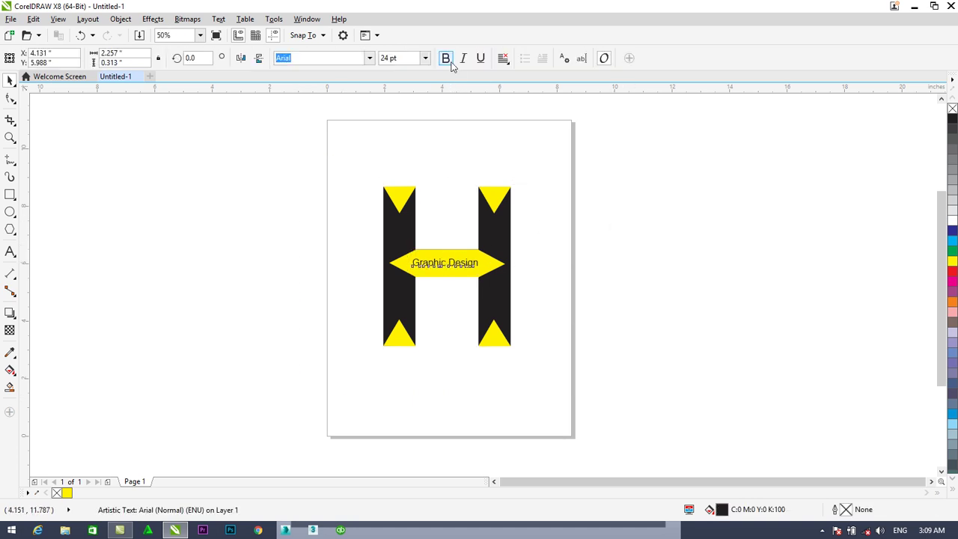
{"action": "left_click", "coordinate": [659, 264]}
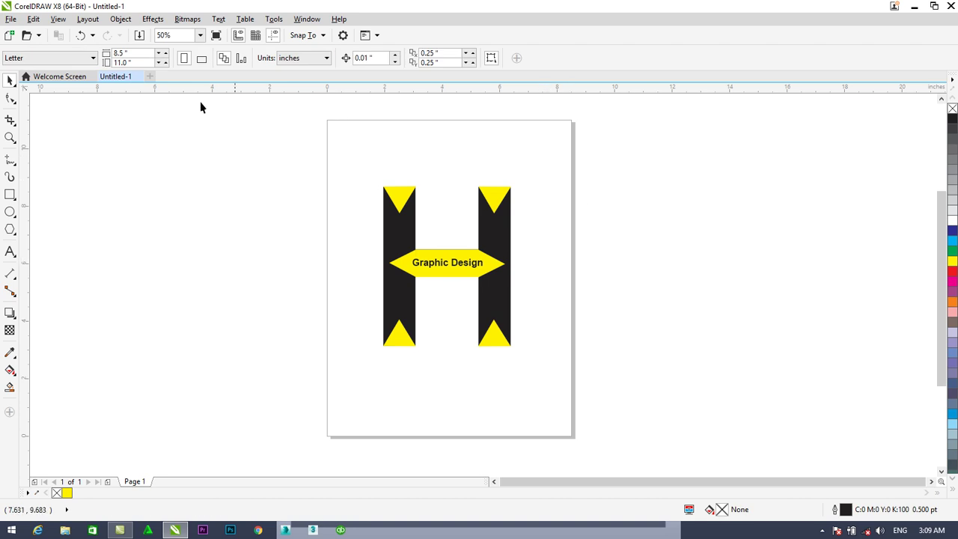
Set the page background to a solid light grey, #D4D2D2
{"action": "left_click", "coordinate": [87, 19]}
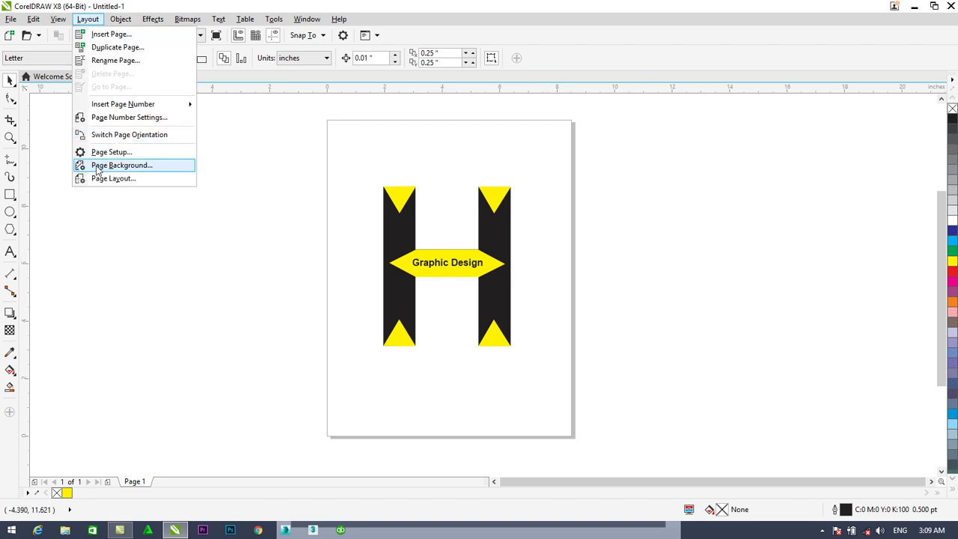
{"action": "left_click", "coordinate": [95, 170]}
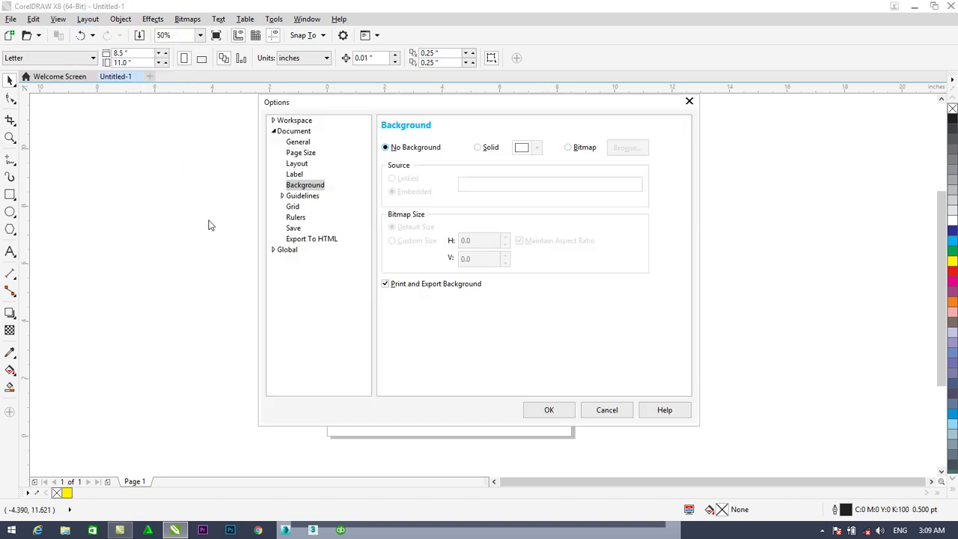
{"action": "left_click", "coordinate": [488, 150]}
{"action": "left_click", "coordinate": [536, 149]}
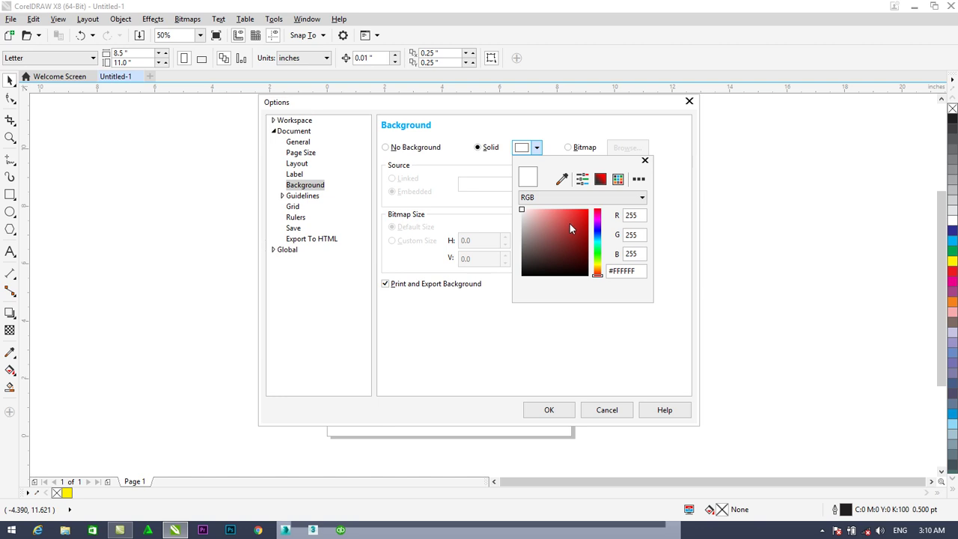
{"action": "left_click", "coordinate": [523, 221]}
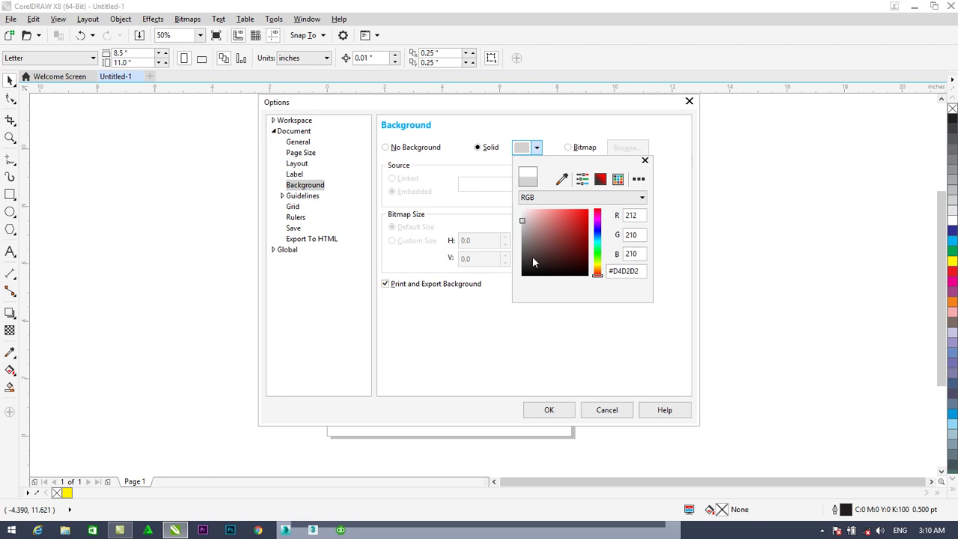
{"action": "left_click", "coordinate": [557, 413]}
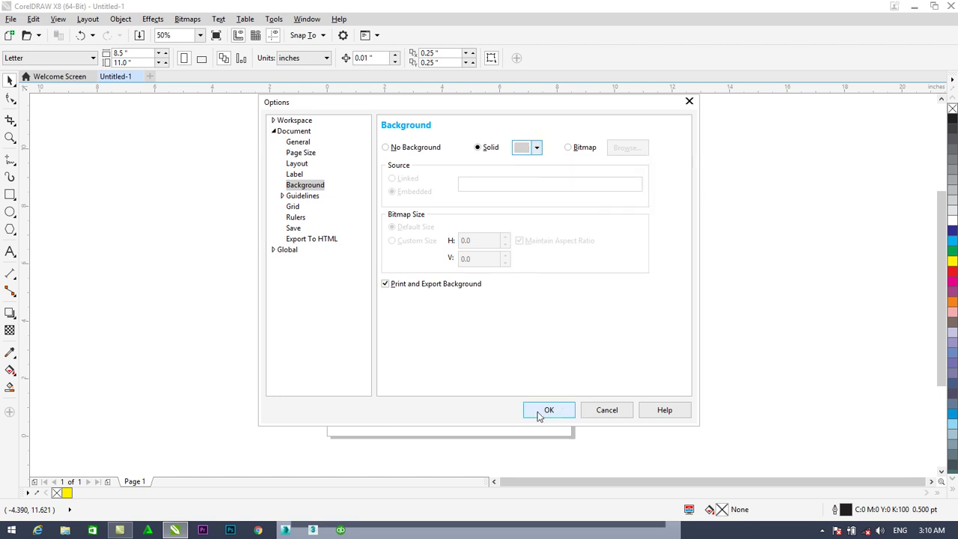
{"action": "left_click", "coordinate": [546, 410]}
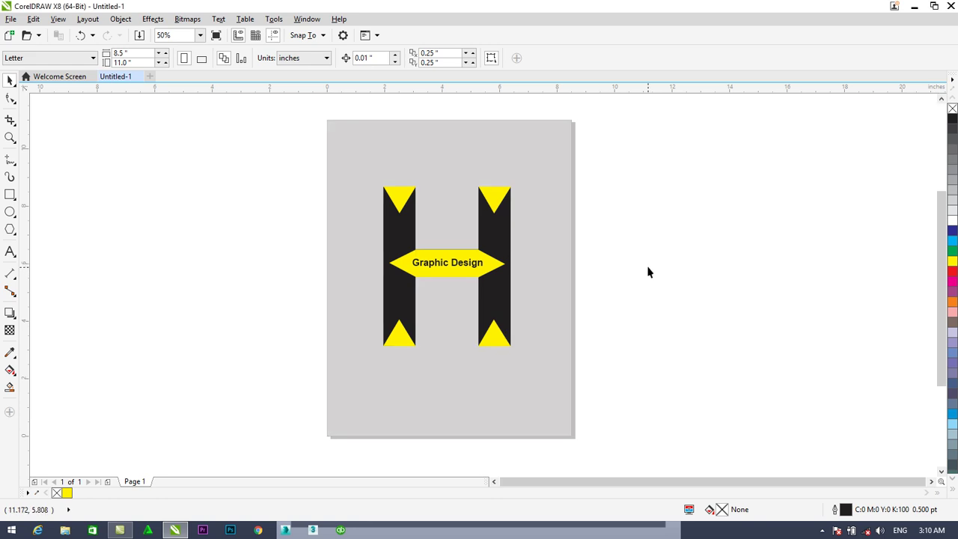
Group all objects of the letter H design, including the crossbar text
{"action": "key", "text": "ctrl+a"}
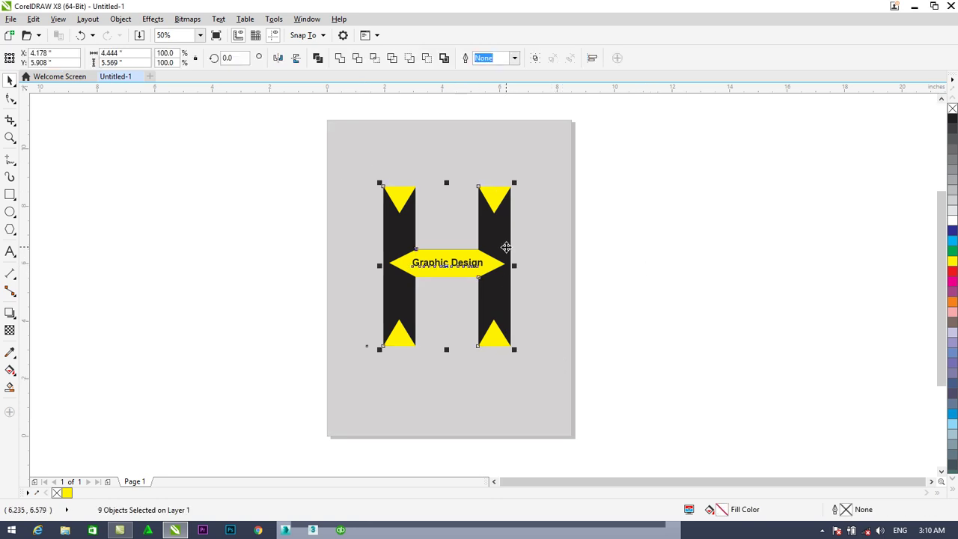
{"action": "key", "text": "ctrl+g"}
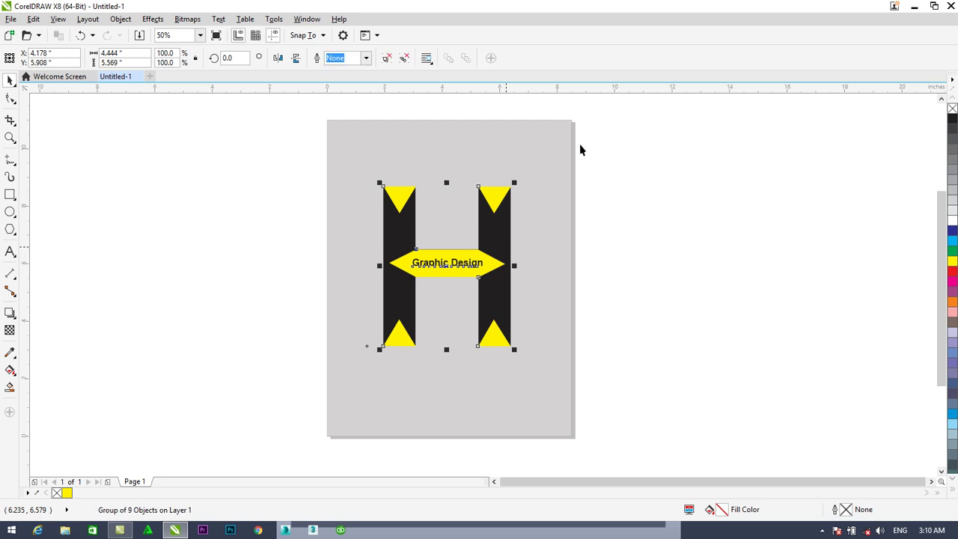